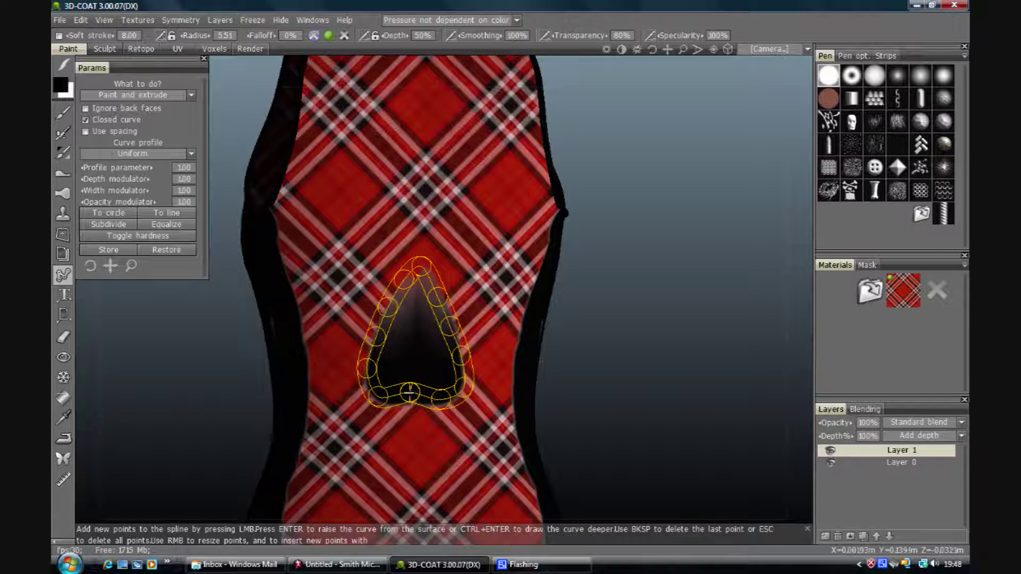
# Adjust the top of the closed curve around the spade body, paint the outline in black, and clear the curve points
pyautogui.moveTo(413, 265); pyautogui.dragTo(418, 266)
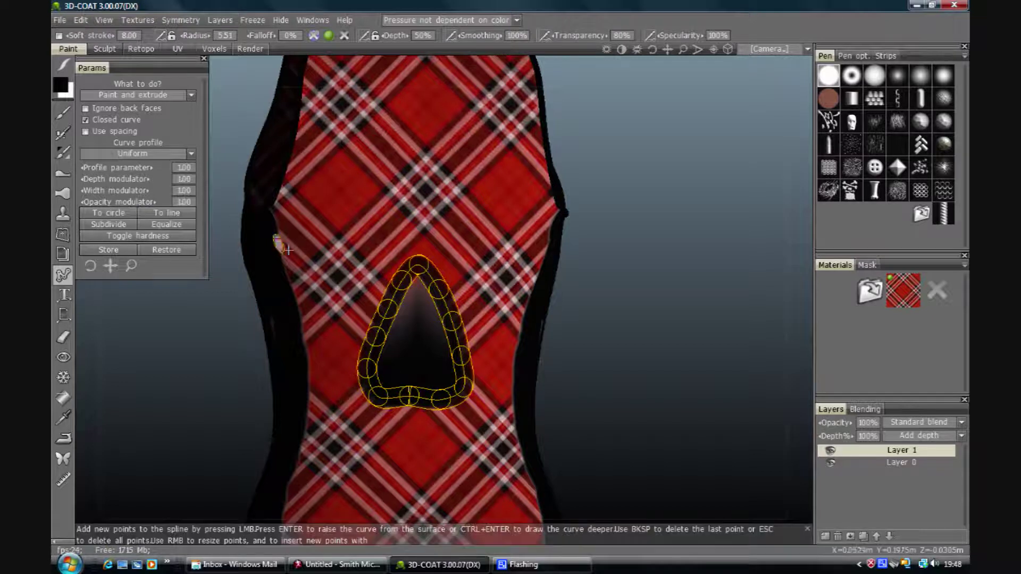
pyautogui.press('Escape')
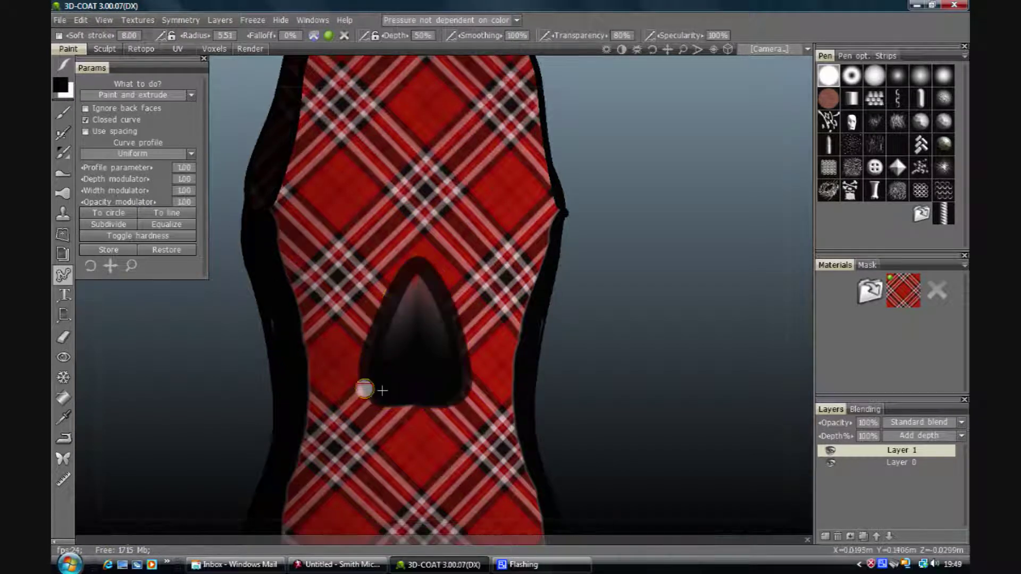
# Start a new curve at the middle of the spade body's bottom edge
pyautogui.moveTo(399, 355); pyautogui.dragTo(402, 318, button='middle')
pyautogui.click(421, 360)
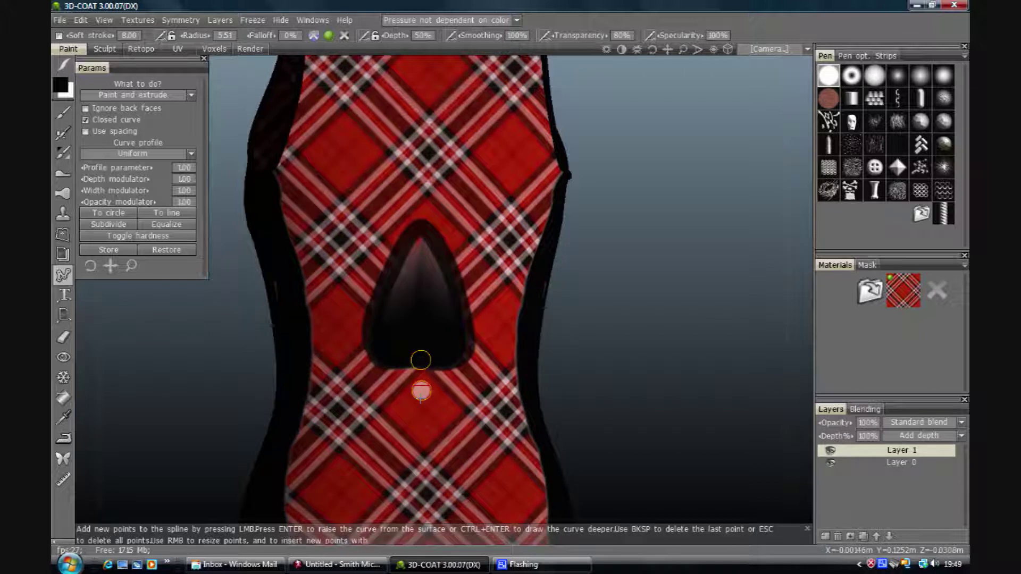
pyautogui.click(423, 415)
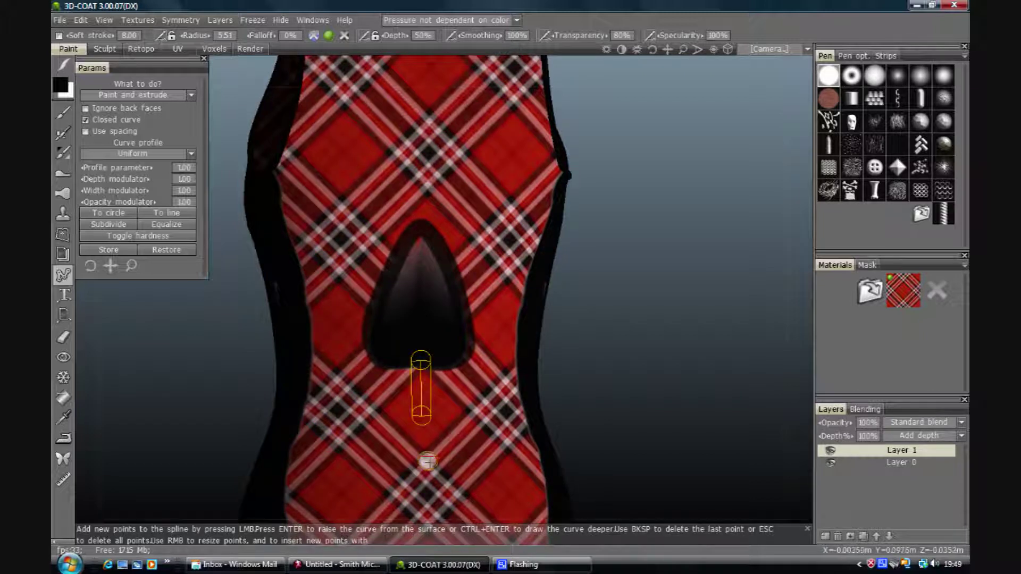
pyautogui.press('Return')
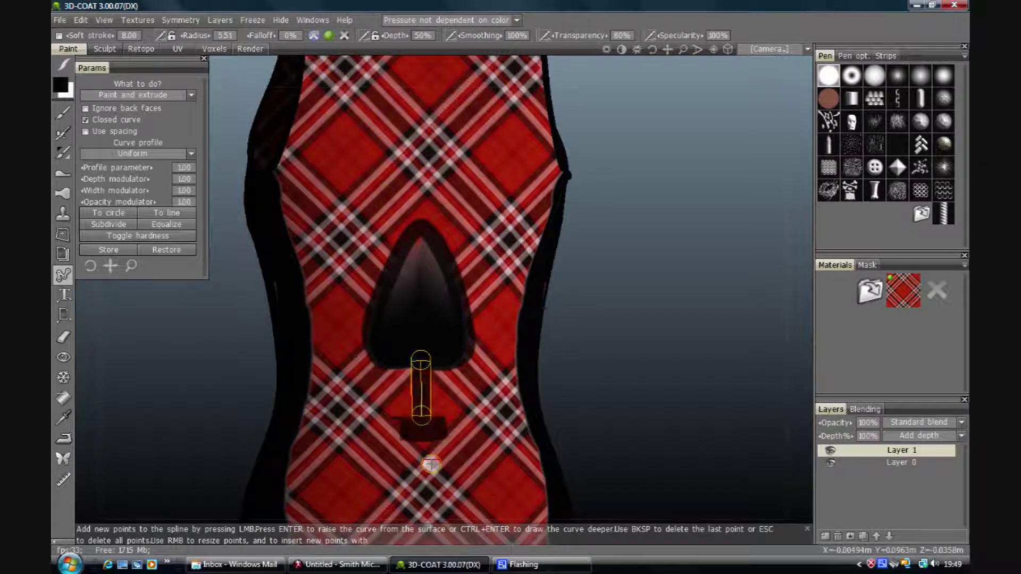
pyautogui.hotkey('ctrl', 'z')
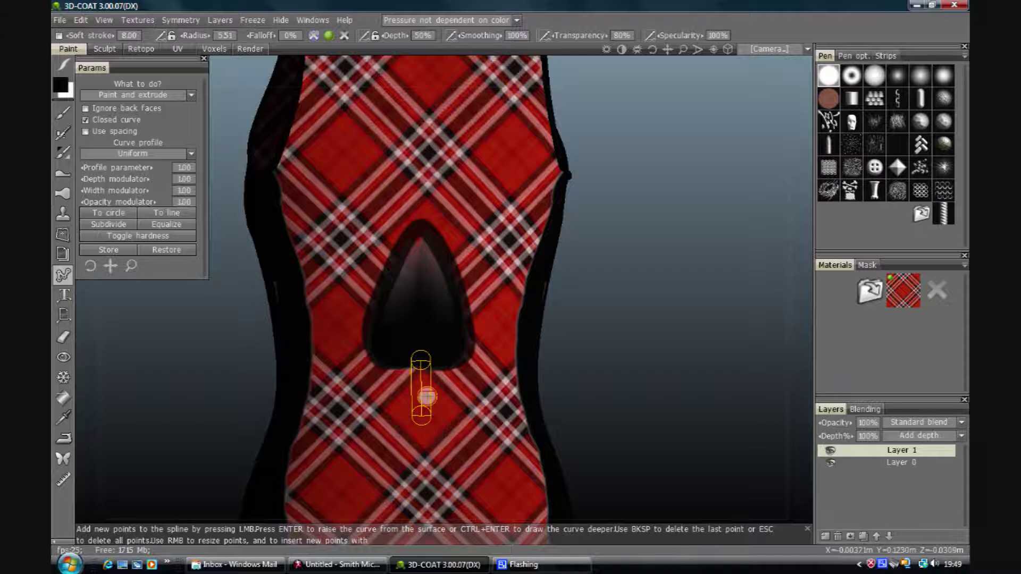
pyautogui.press('BackSpace')
# Paint a short black stem with a flat base below the spade body using a two-point curve
pyautogui.click(423, 387)
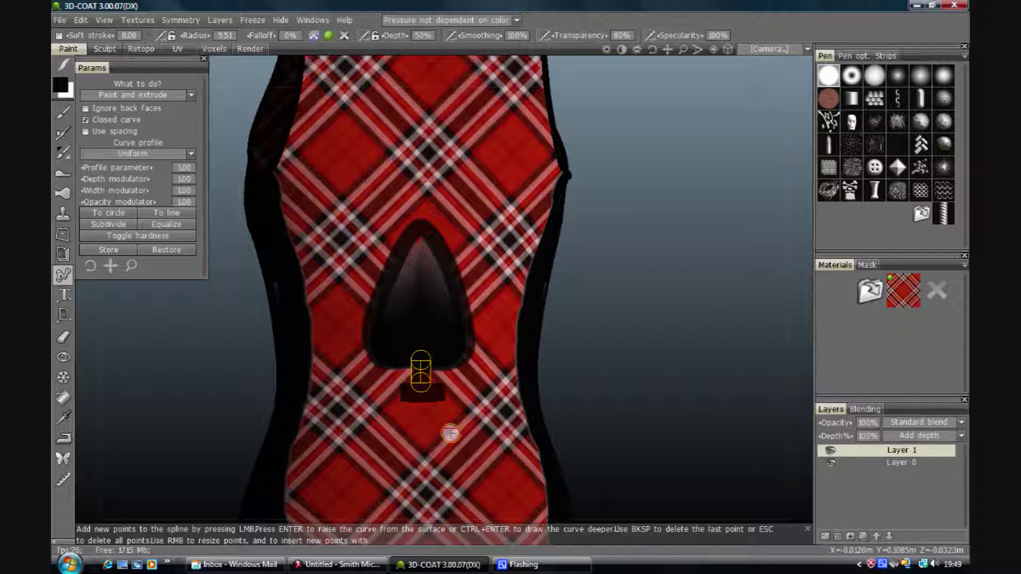
pyautogui.press('Return')
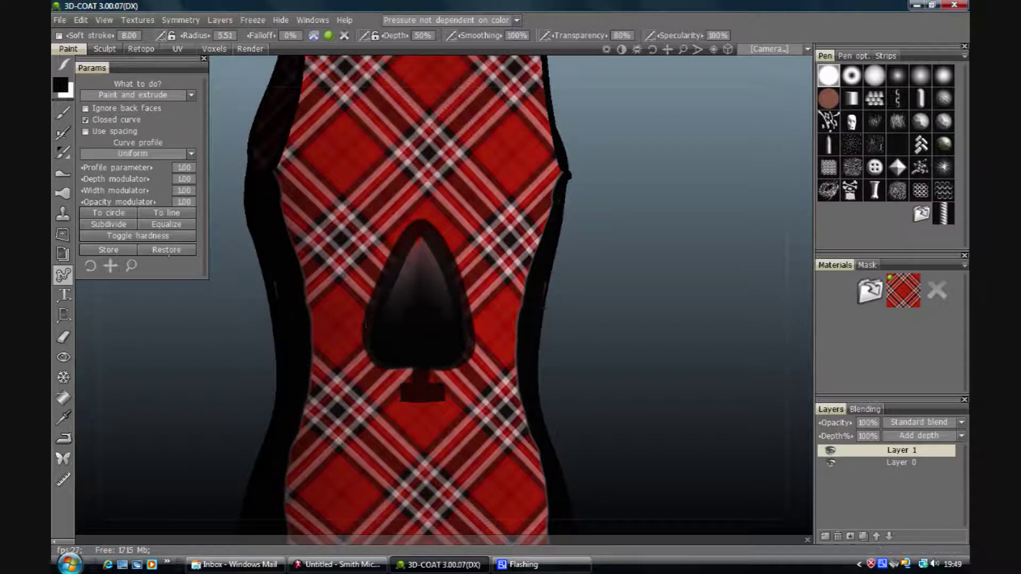
# Paint the spade's interior solid black with the brush, reducing its radius to 7.96
pyautogui.click(63, 113)
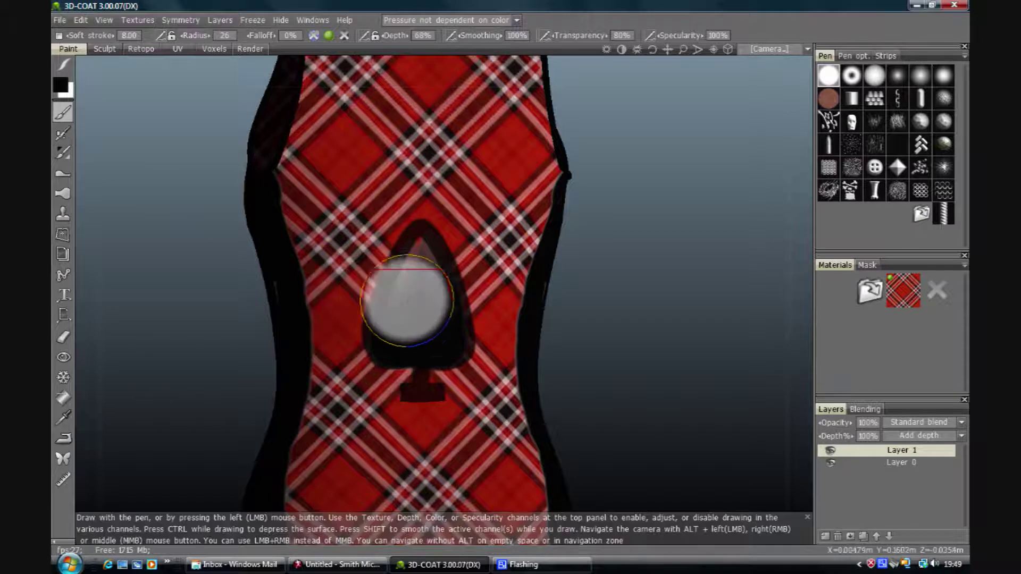
pyautogui.scroll(-4, 412, 309)
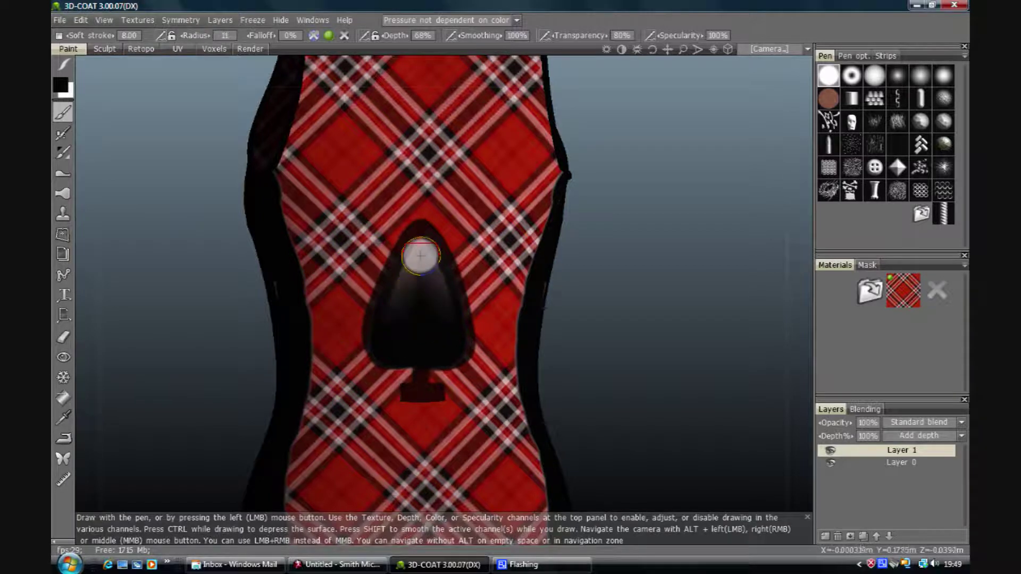
pyautogui.moveTo(421, 255)
pyautogui.mouseDown()
pyautogui.moveTo(392, 304)
pyautogui.moveTo(431, 330)
pyautogui.moveTo(417, 252)
pyautogui.mouseUp()
pyautogui.scroll(-4, 413, 301)
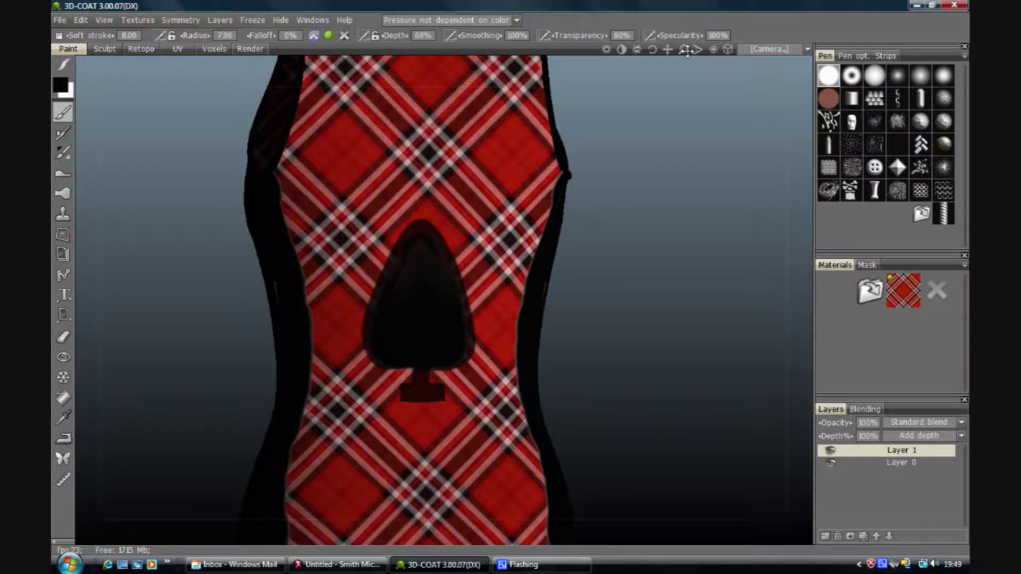
# Examine the plaid dress from its front, both sides and back, including the painted spade
pyautogui.moveTo(687, 51); pyautogui.dragTo(651, 50)
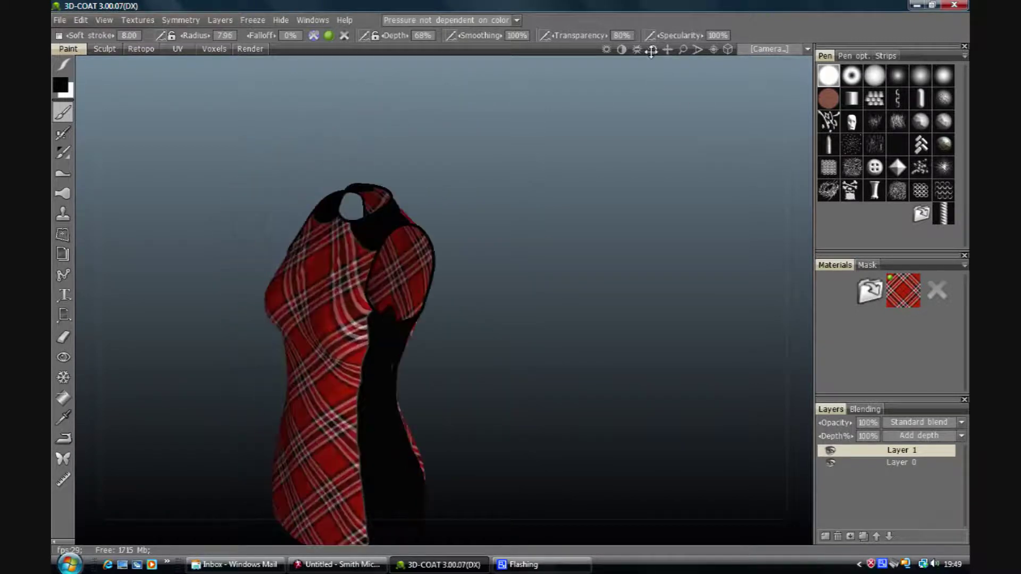
pyautogui.moveTo(554, 211); pyautogui.dragTo(611, 84, button='middle')
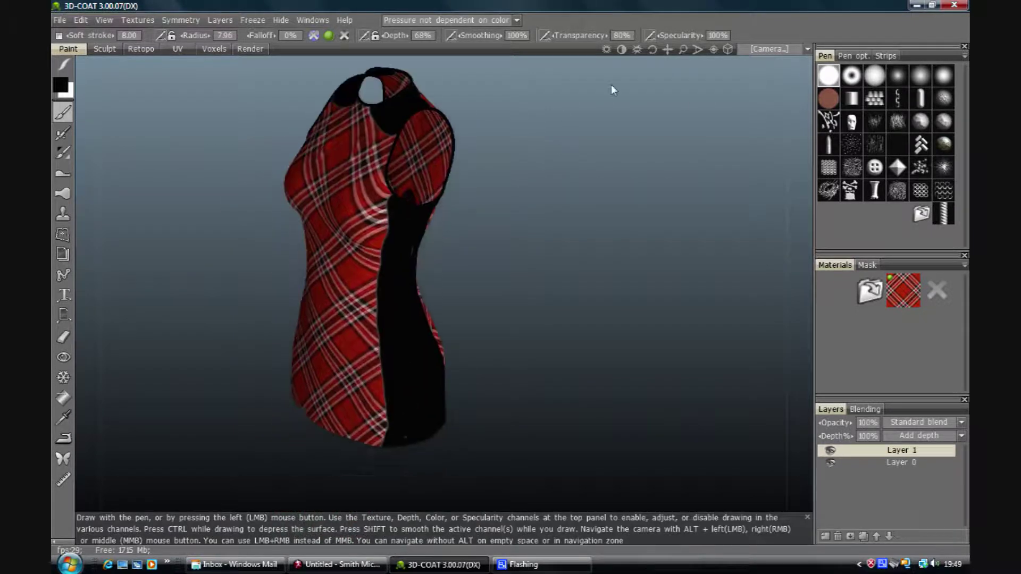
pyautogui.moveTo(652, 49); pyautogui.dragTo(588, 79)
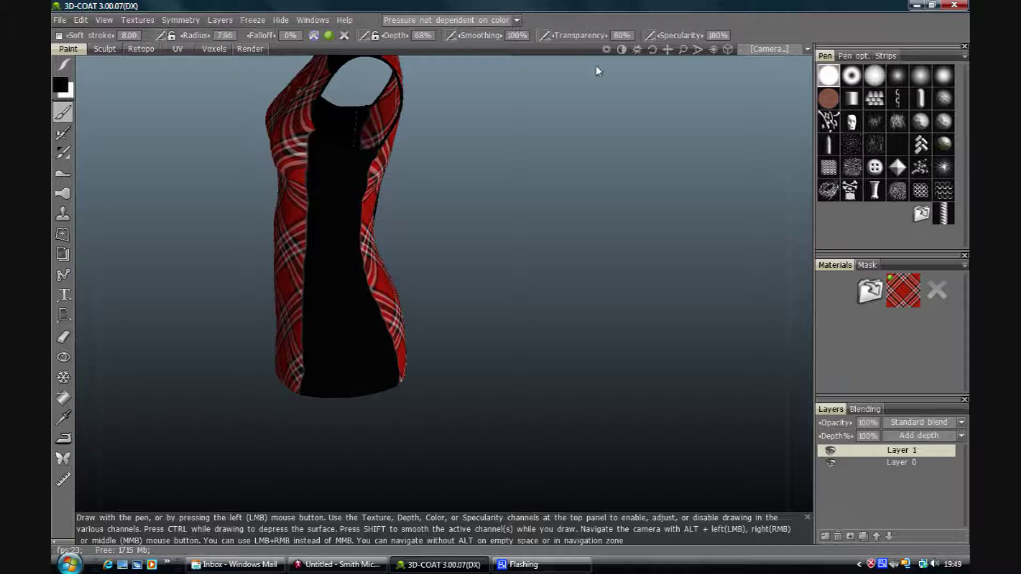
pyautogui.moveTo(656, 49); pyautogui.dragTo(655, 49)
pyautogui.keyDown('alt'); pyautogui.moveTo(636, 125); pyautogui.dragTo(464, 158, button='middle'); pyautogui.keyUp('alt')
pyautogui.moveTo(653, 50); pyautogui.dragTo(655, 49)
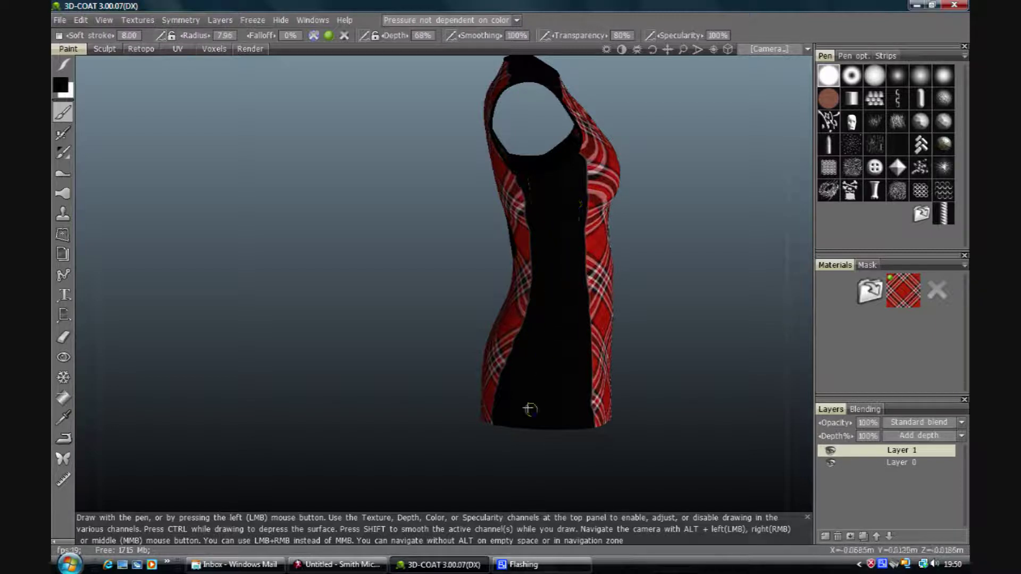
pyautogui.moveTo(653, 52)
pyautogui.mouseDown()
pyautogui.moveTo(645, 80)
pyautogui.moveTo(653, 49)
pyautogui.mouseUp()
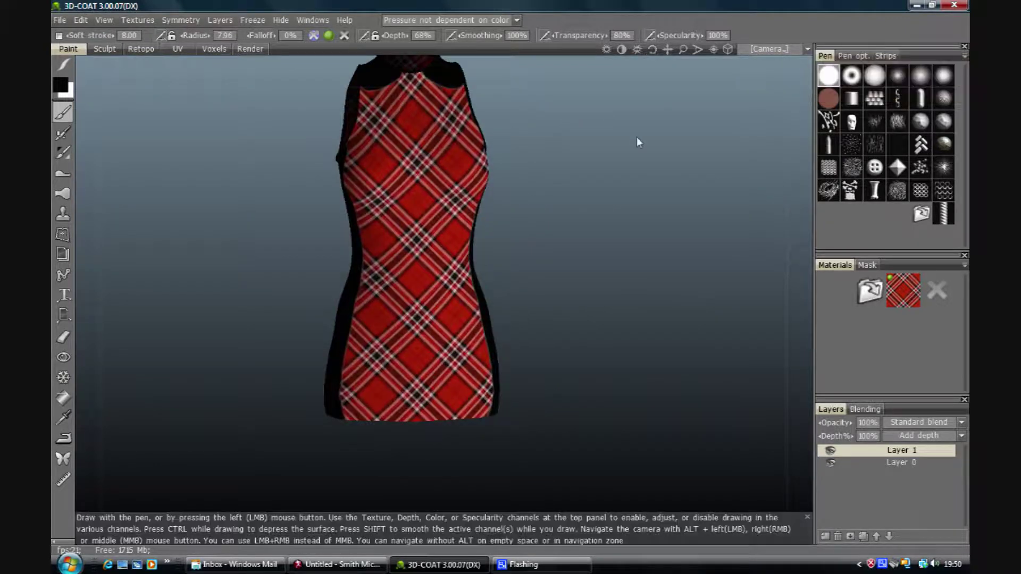
pyautogui.moveTo(636, 136); pyautogui.dragTo(667, 220, button='middle')
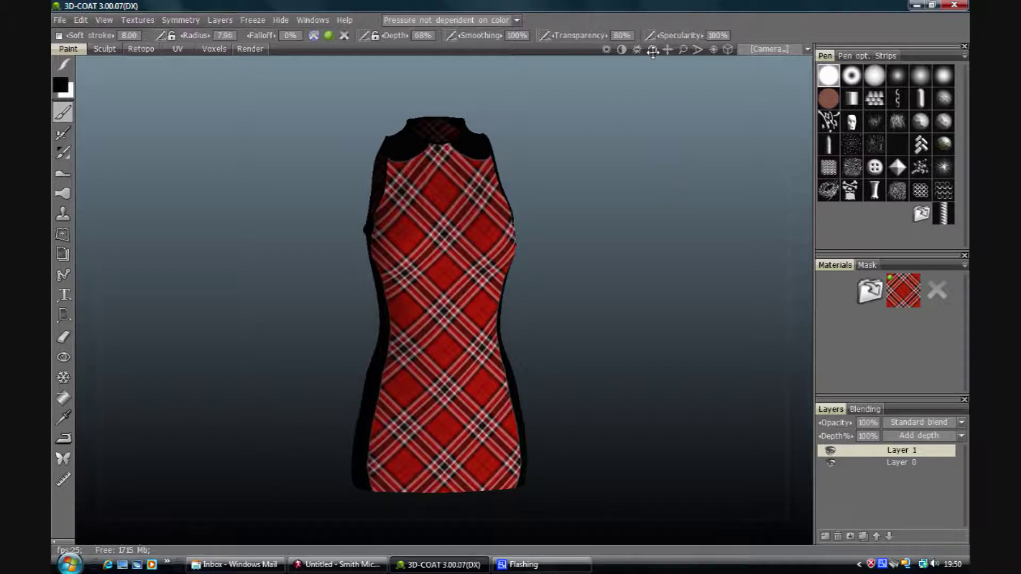
pyautogui.moveTo(653, 51); pyautogui.dragTo(641, 80)
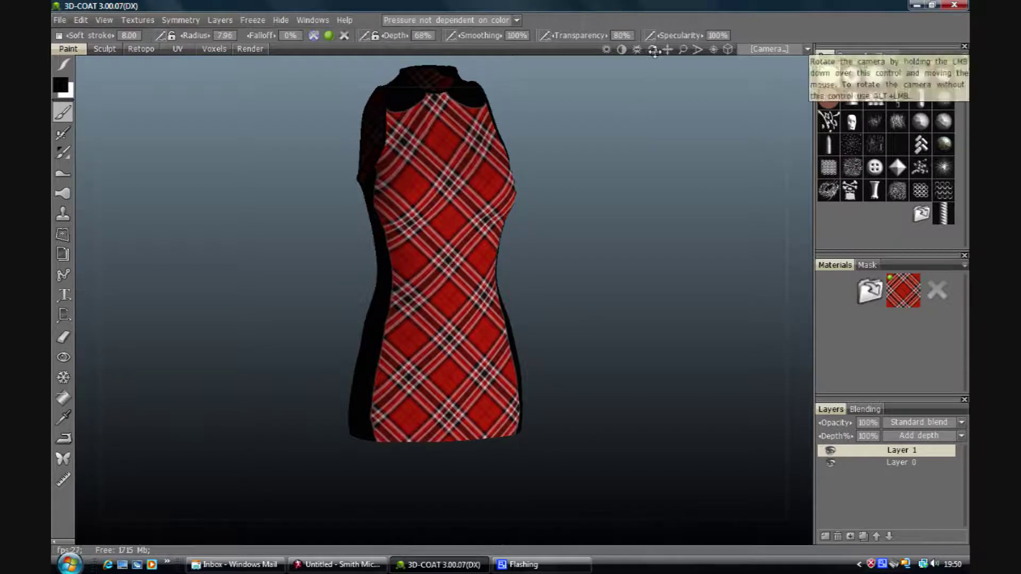
pyautogui.moveTo(668, 49); pyautogui.dragTo(677, 80)
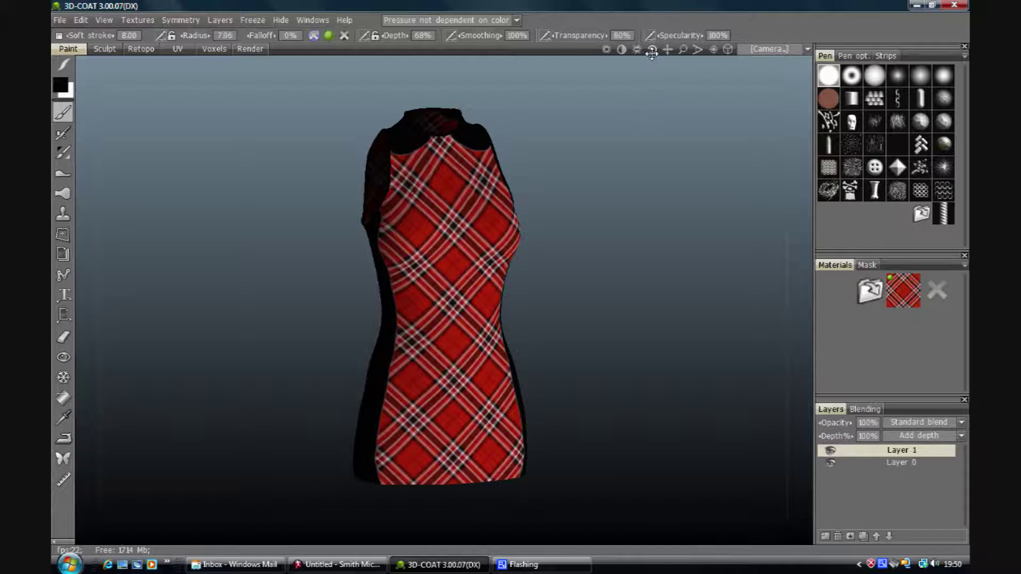
pyautogui.moveTo(652, 51); pyautogui.dragTo(602, 132)
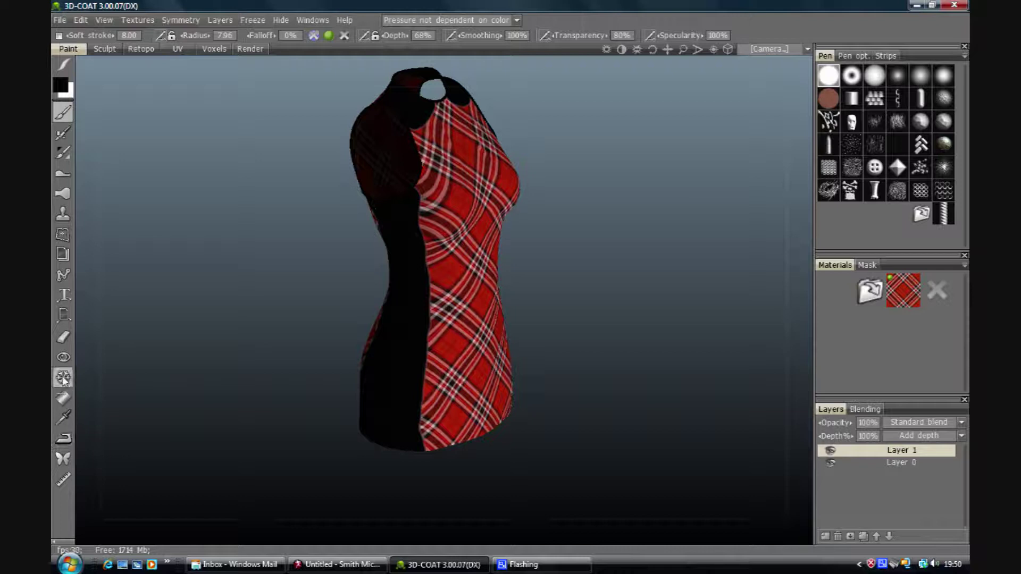
pyautogui.moveTo(652, 50); pyautogui.dragTo(649, 51)
pyautogui.moveTo(681, 174); pyautogui.dragTo(545, 185)
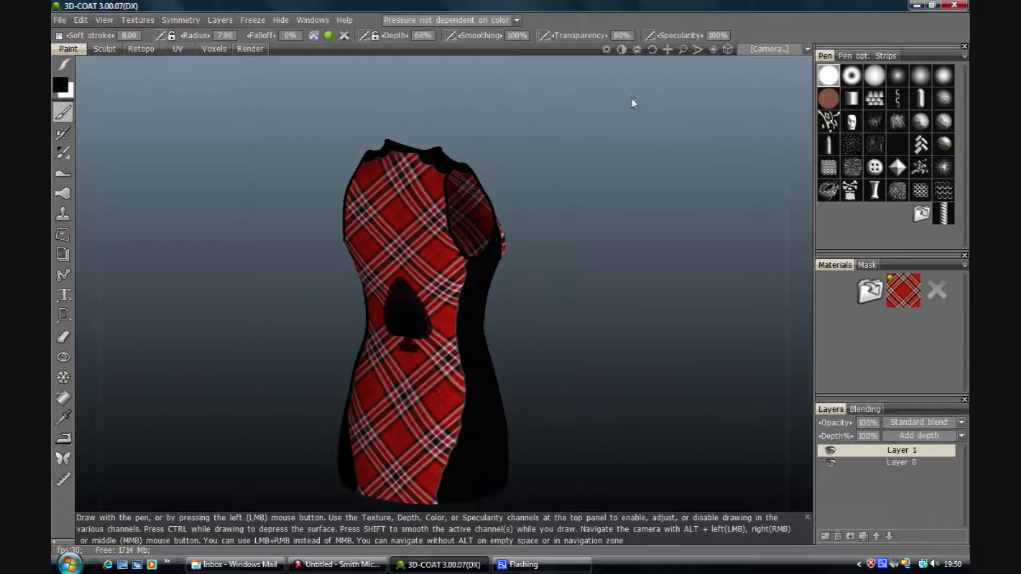
pyautogui.moveTo(652, 50)
pyautogui.mouseDown()
pyautogui.moveTo(661, 48)
pyautogui.moveTo(635, 61)
pyautogui.mouseUp()
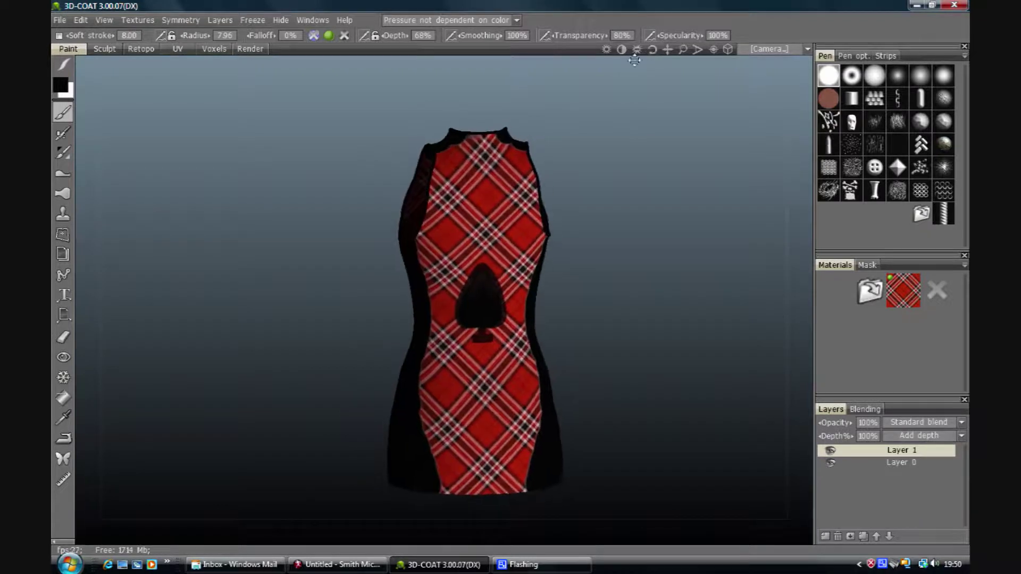
# Set the painting colour to pink with hue 0, saturation 44% and lightness 99%
pyautogui.click(63, 86)
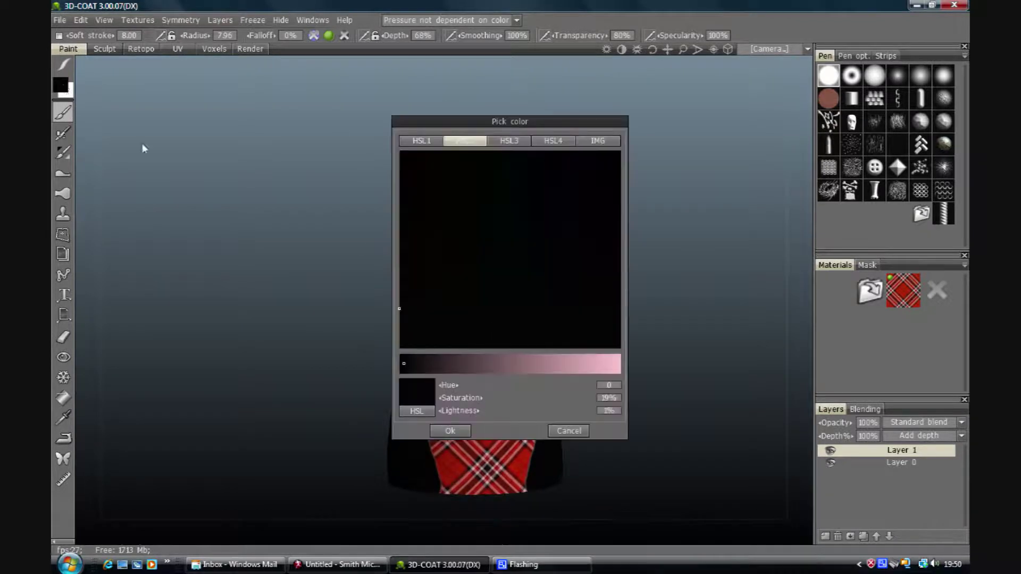
pyautogui.moveTo(496, 365); pyautogui.dragTo(628, 370)
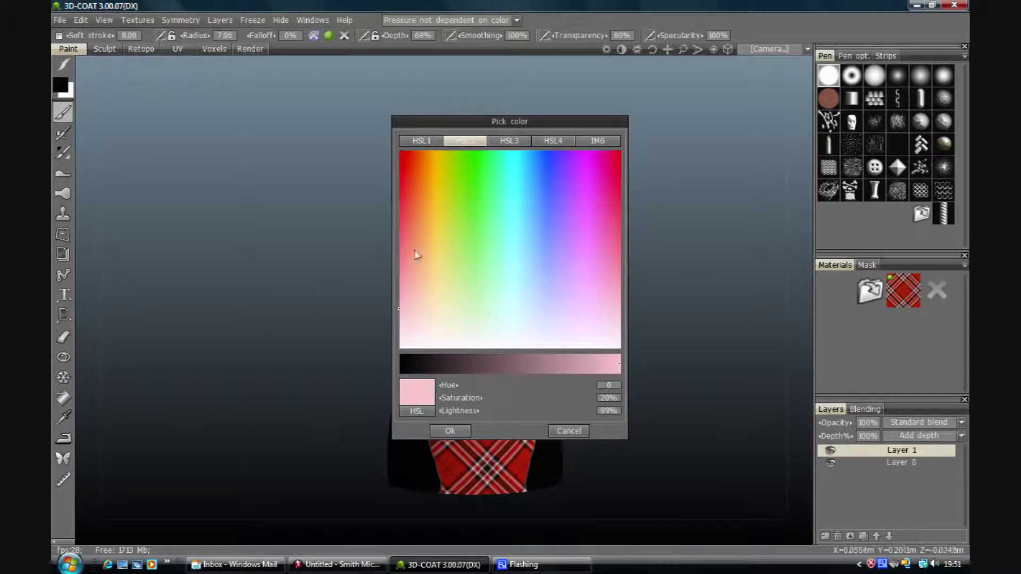
pyautogui.click(398, 261)
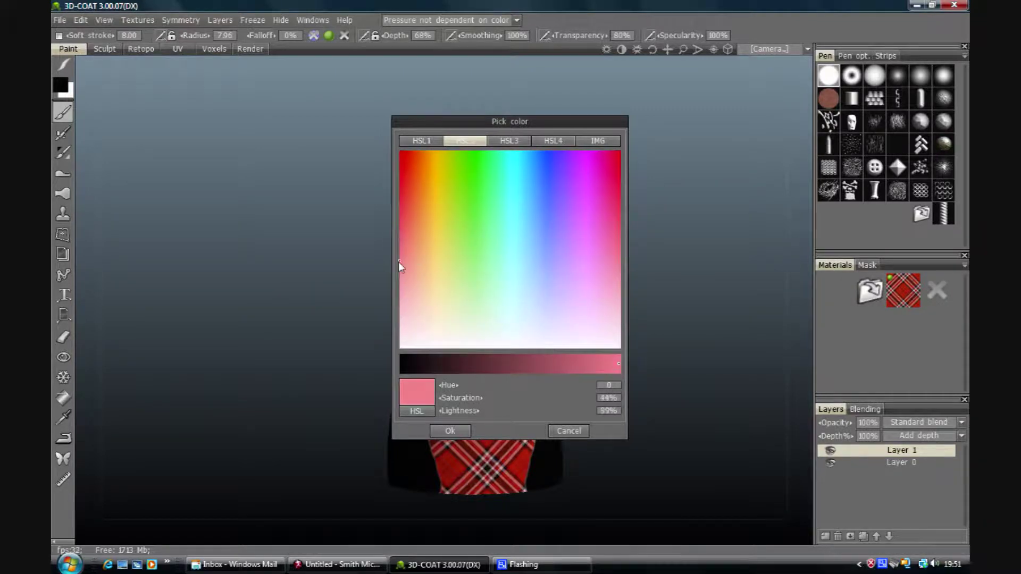
pyautogui.click(452, 431)
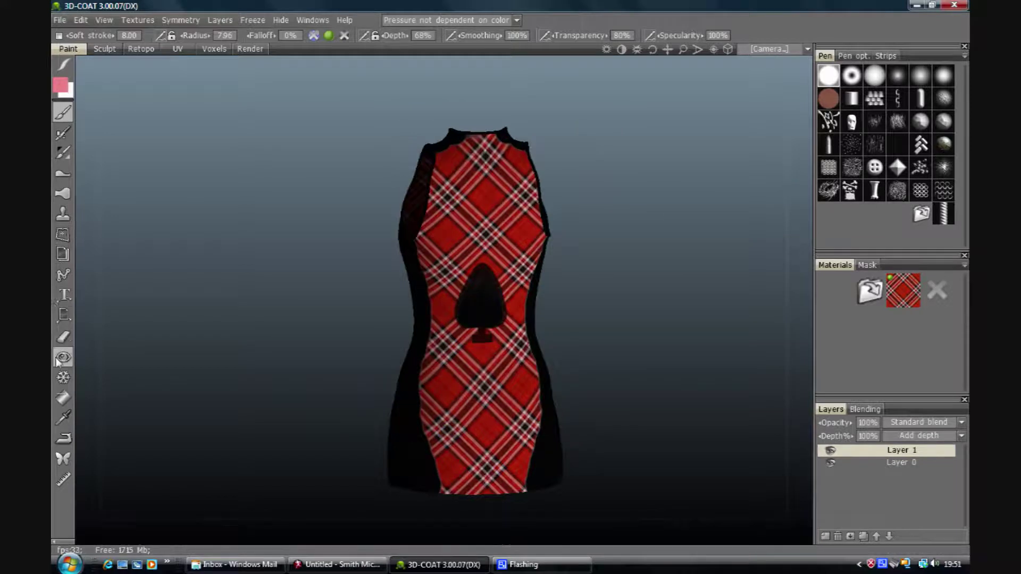
# Switch to the Text tool and enter "Ace" as its text
pyautogui.click(64, 294)
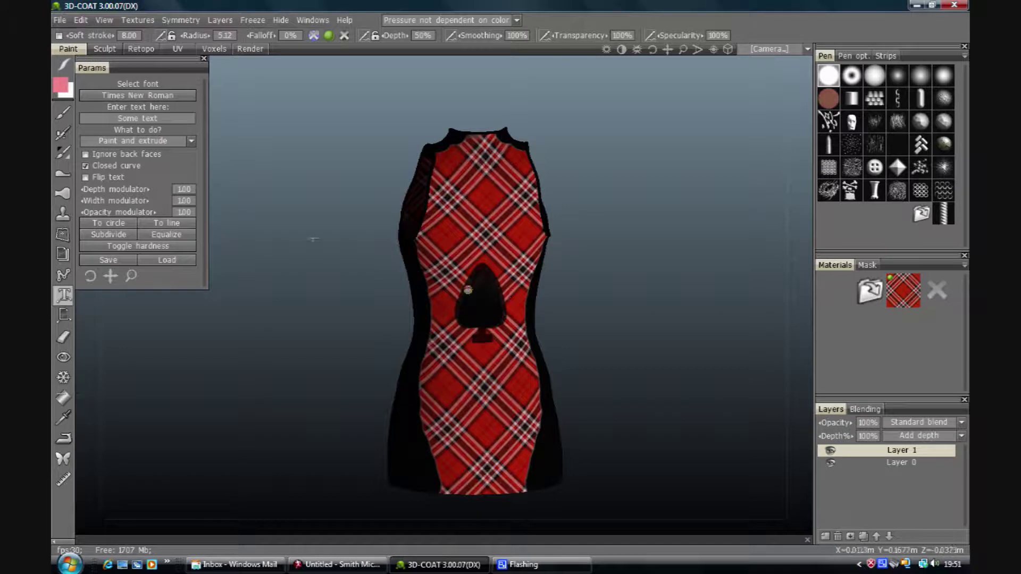
pyautogui.click(166, 119)
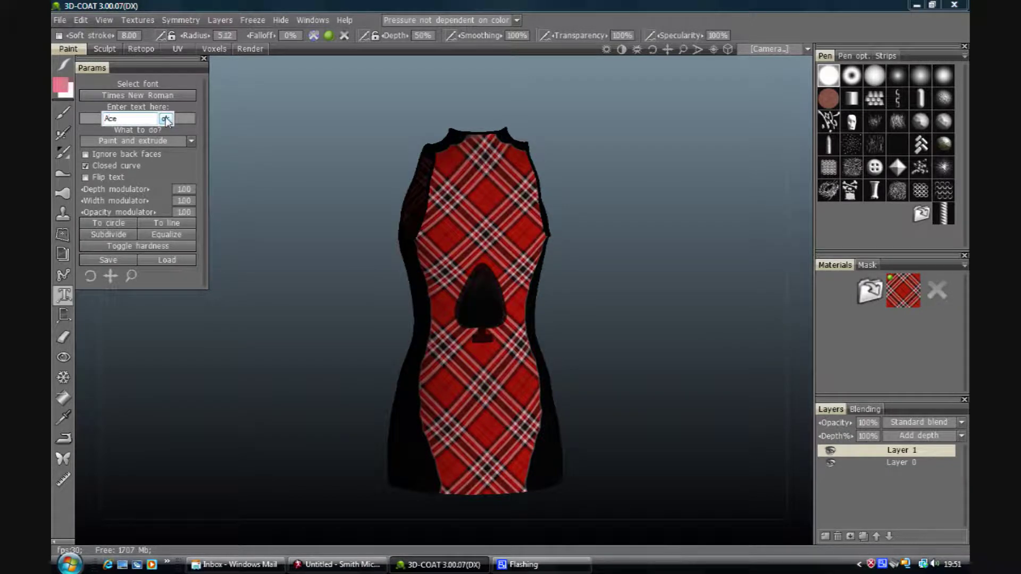
pyautogui.click(171, 116)
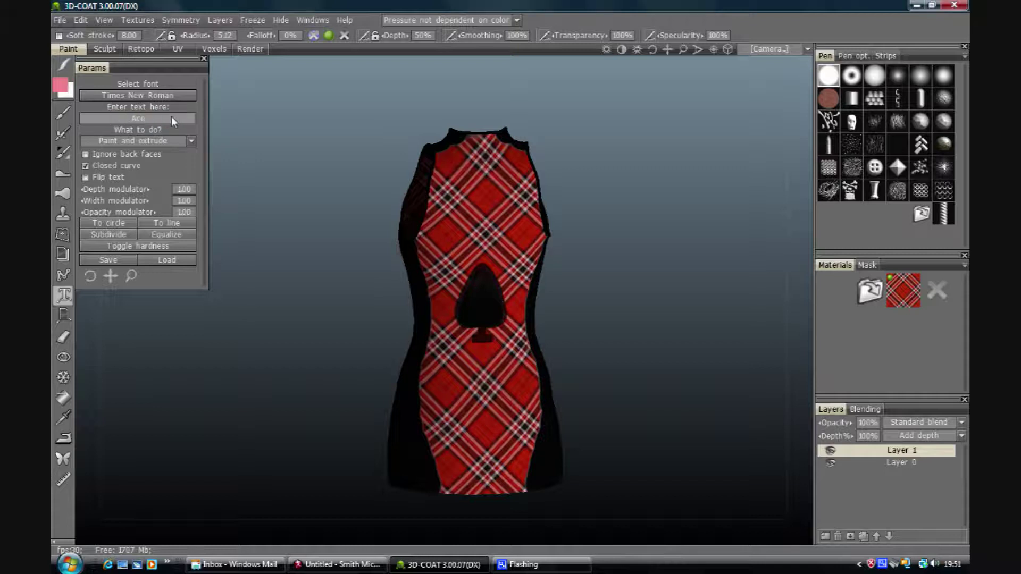
# Preview several fonts for the text, including Vivaldi, Trebuchet MS, Times New Roman and the @-prefixed fonts
pyautogui.click(111, 91)
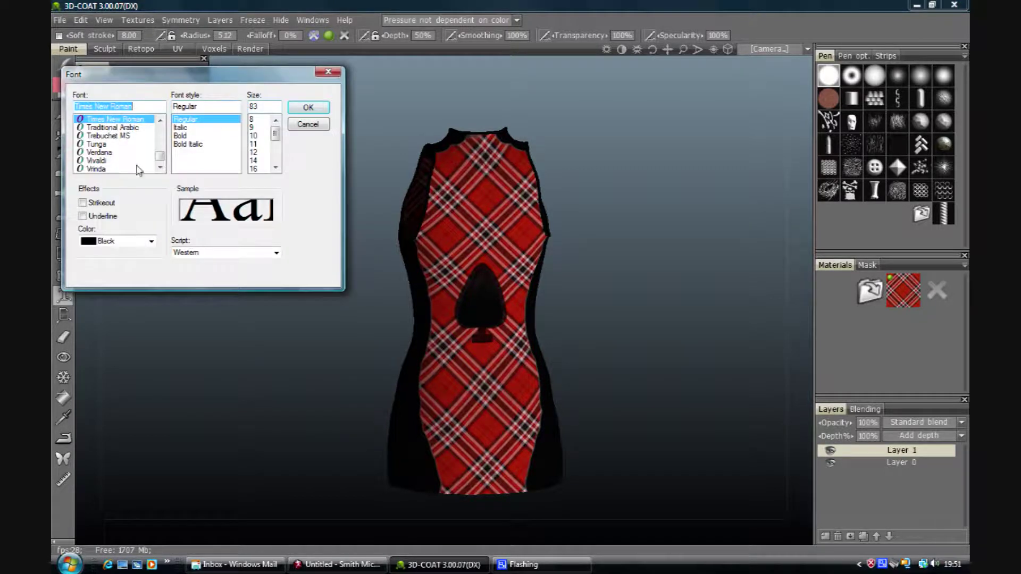
pyautogui.click(110, 160)
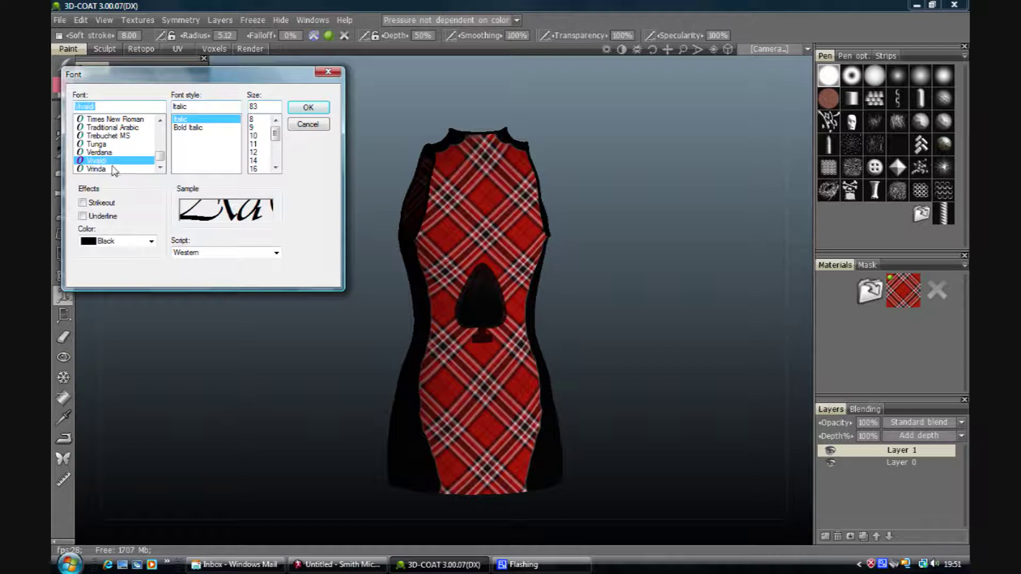
pyautogui.click(109, 152)
pyautogui.click(109, 143)
pyautogui.click(110, 136)
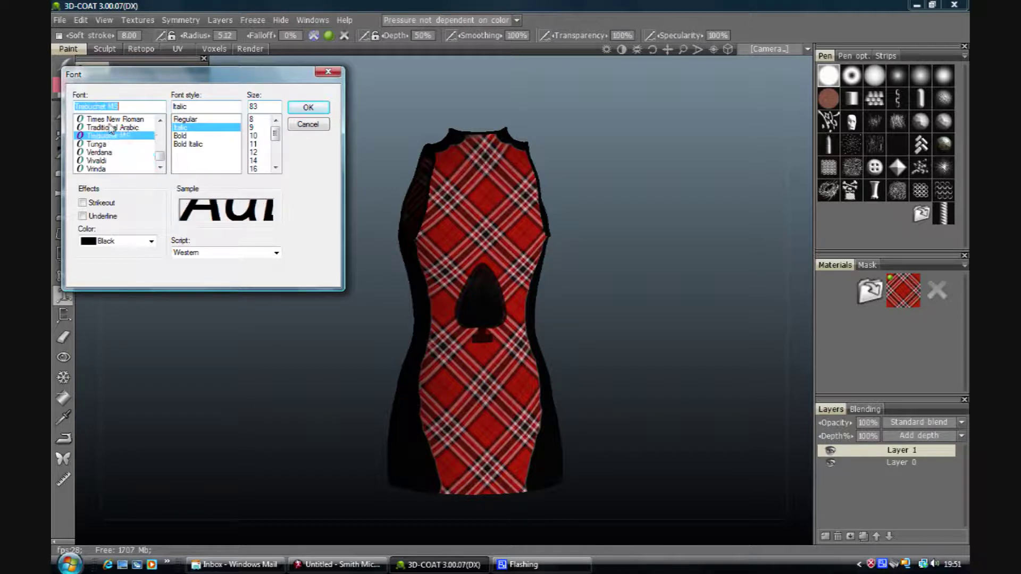
pyautogui.click(112, 119)
pyautogui.moveTo(160, 155); pyautogui.dragTo(159, 120)
pyautogui.click(129, 122)
pyautogui.click(125, 128)
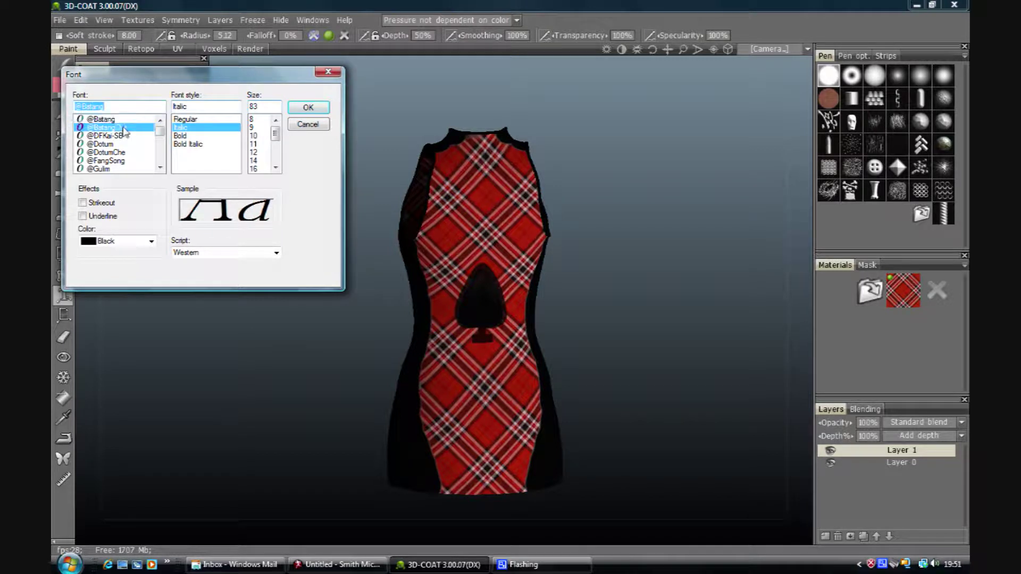
pyautogui.click(127, 153)
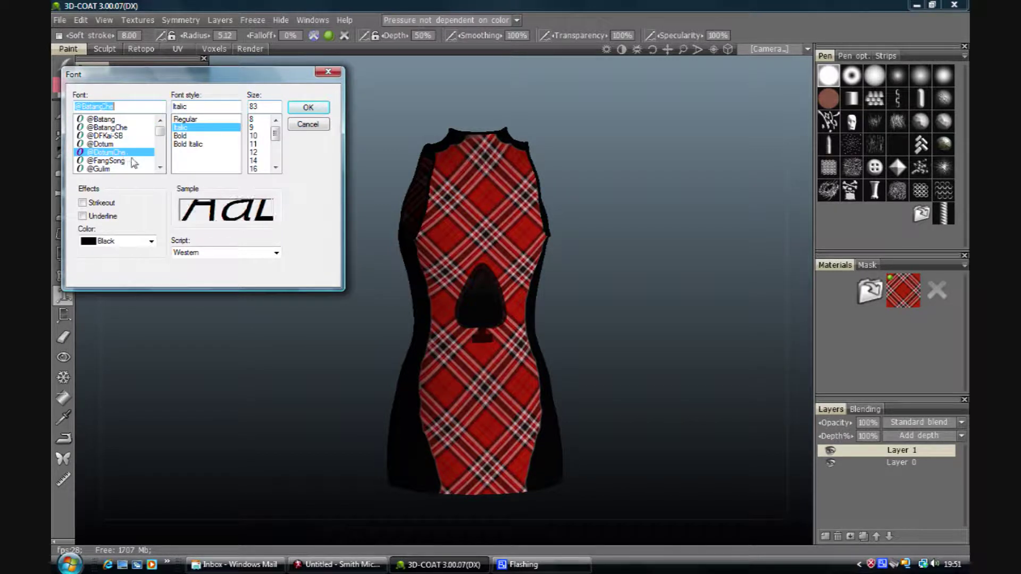
pyautogui.click(112, 161)
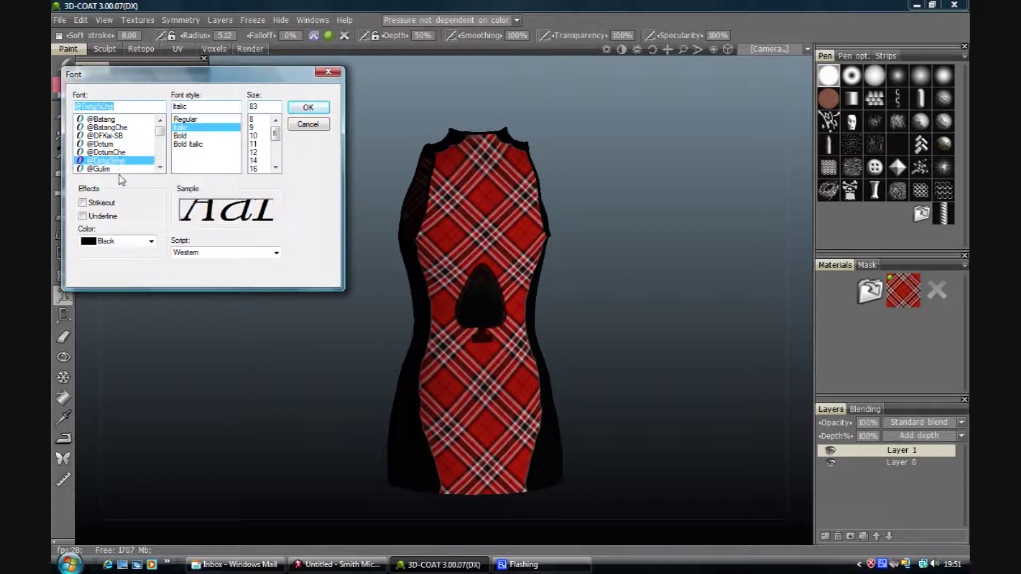
pyautogui.click(118, 169)
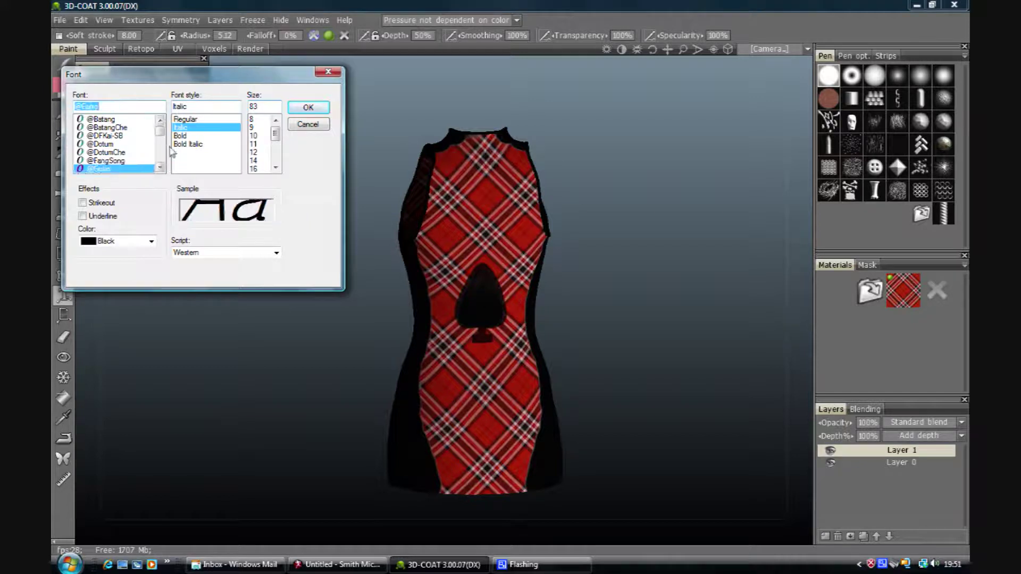
# Set the text's font to Comic Sans MS in italic style
pyautogui.moveTo(161, 141); pyautogui.dragTo(162, 146)
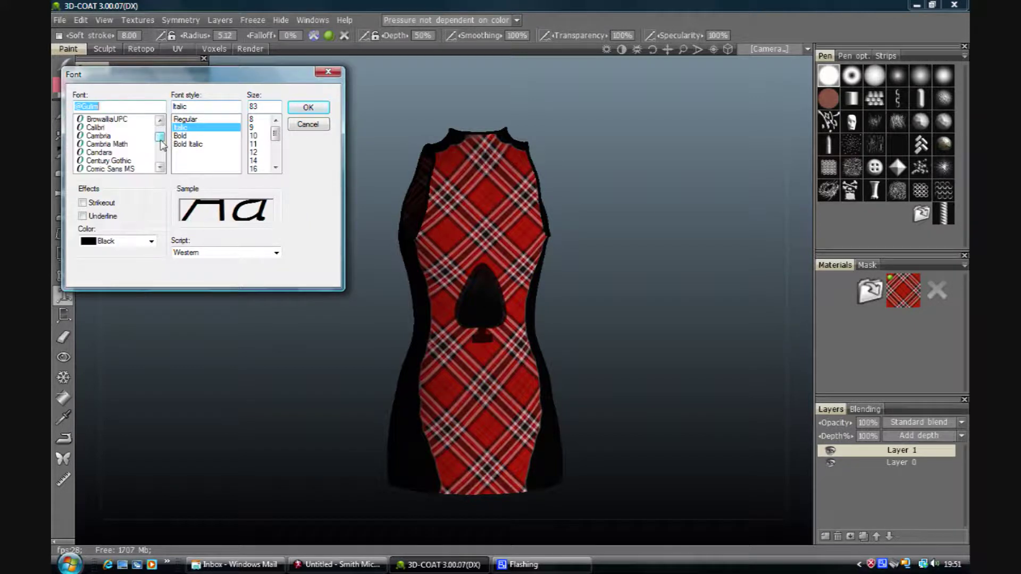
pyautogui.click(126, 146)
pyautogui.click(108, 152)
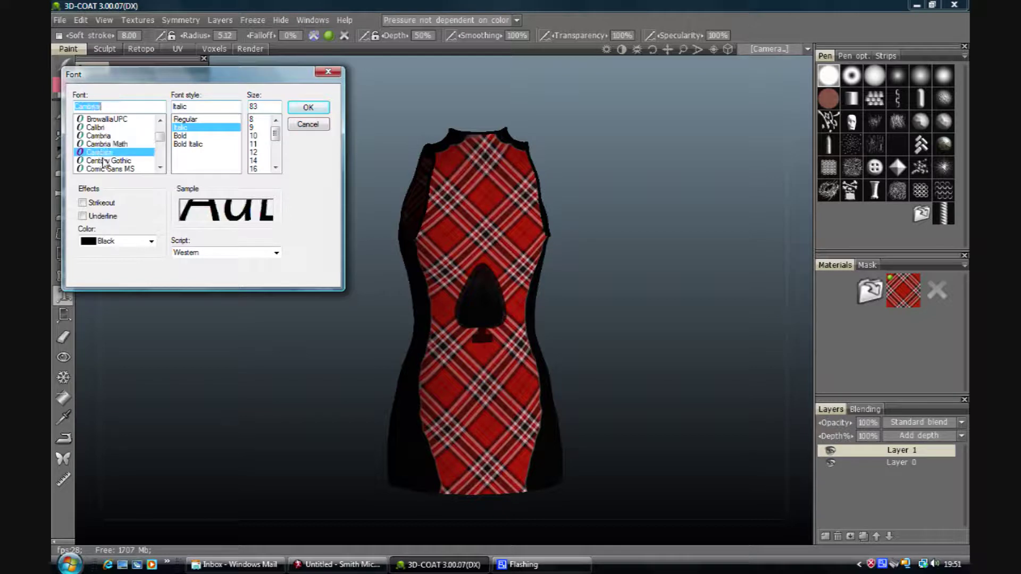
pyautogui.click(107, 161)
pyautogui.click(107, 169)
pyautogui.click(159, 162)
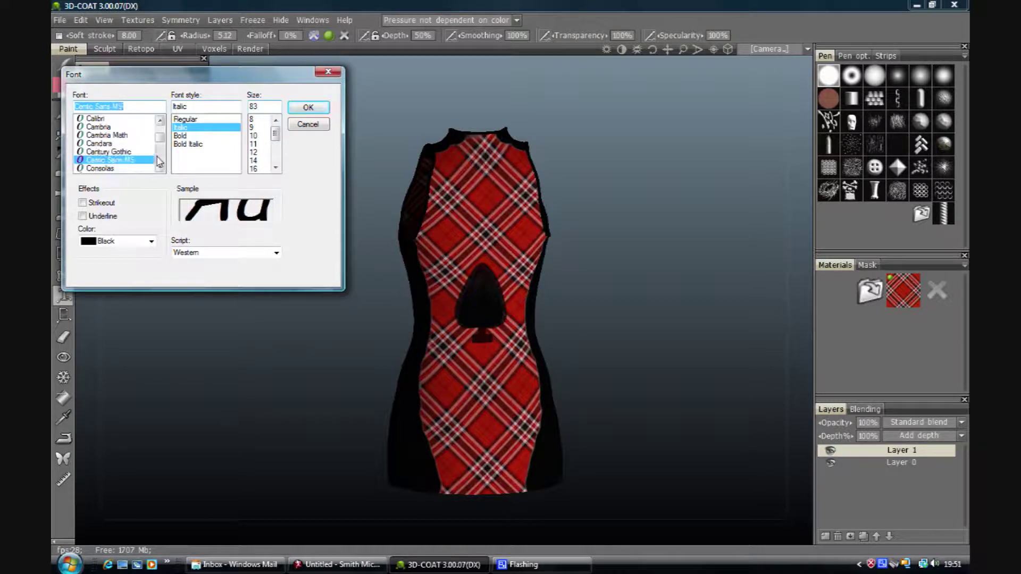
pyautogui.click(308, 109)
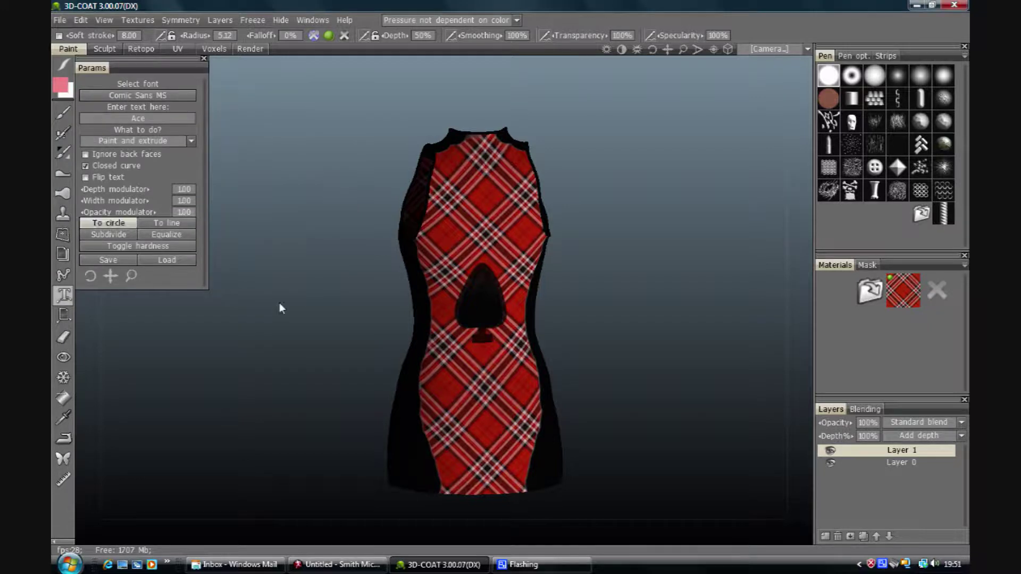
# Place the "Ace" text along a nearly horizontal line across the black spade, reading from left to right
pyautogui.click(449, 303)
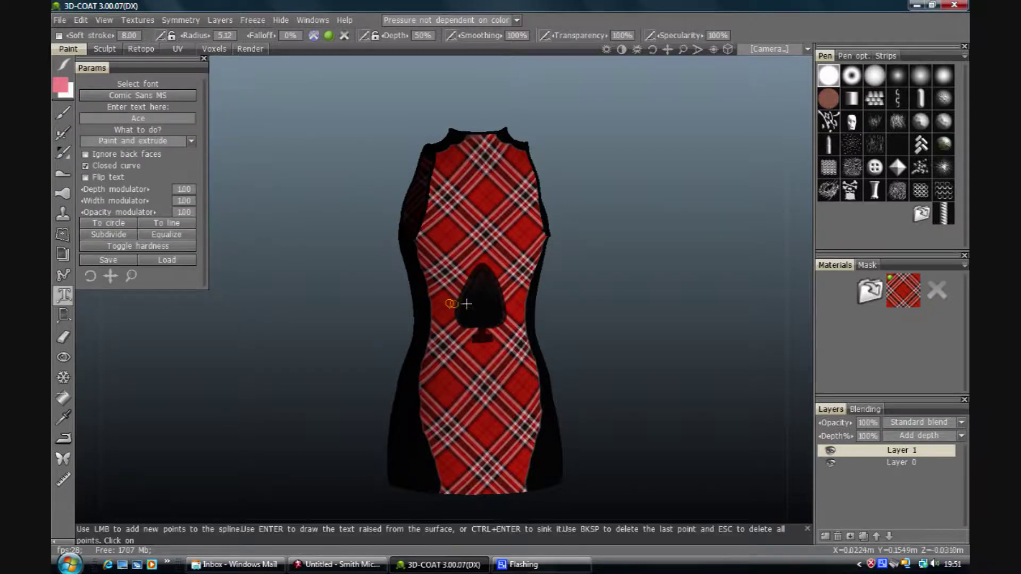
pyautogui.click(508, 299)
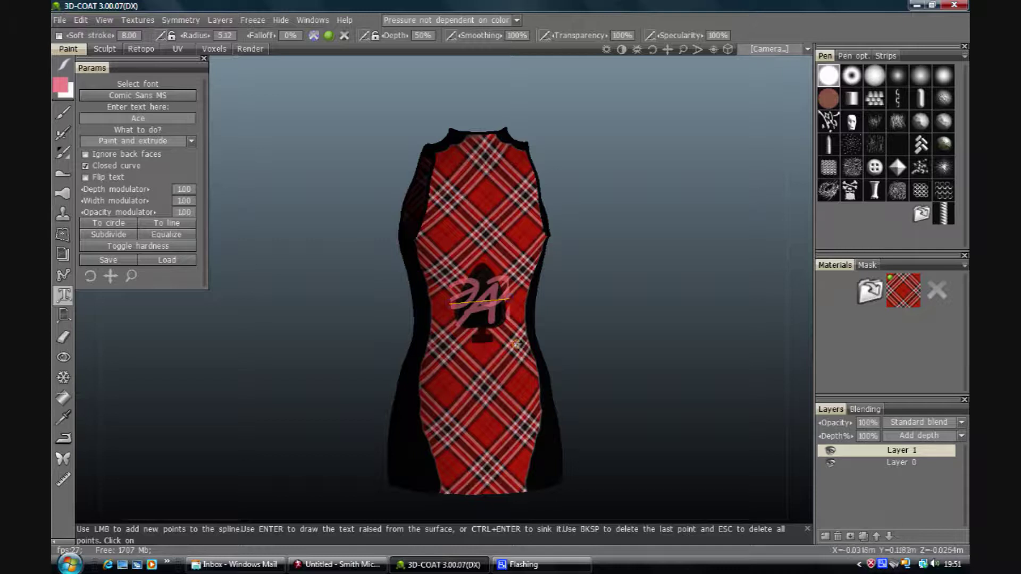
pyautogui.click(103, 163)
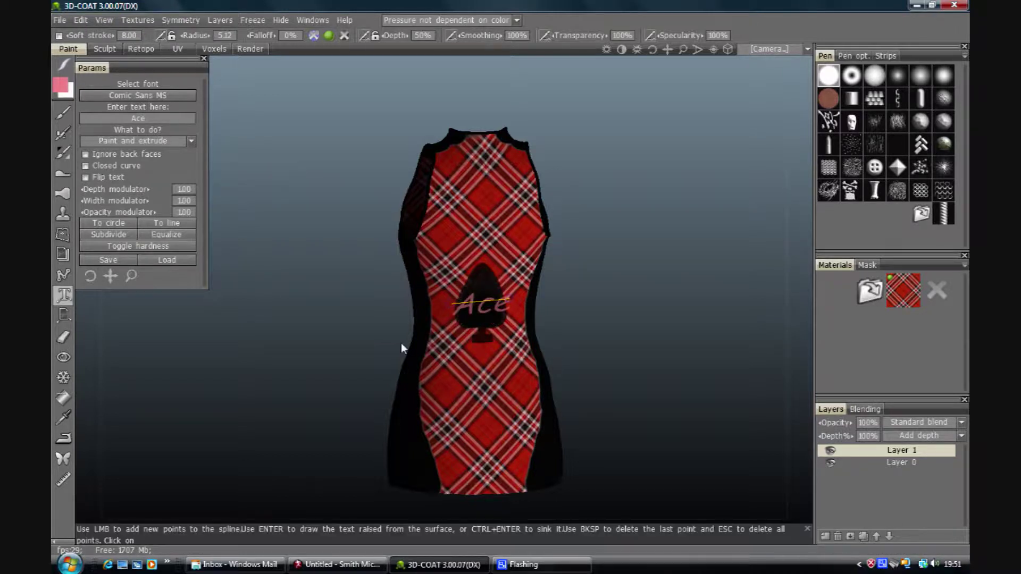
# Enlarge and tilt the "Ace" text so its line rises diagonally from the spade's lower left to its upper right
pyautogui.moveTo(667, 52)
pyautogui.mouseDown()
pyautogui.moveTo(723, 47)
pyautogui.moveTo(669, 61)
pyautogui.moveTo(694, 48)
pyautogui.moveTo(679, 49)
pyautogui.mouseUp()
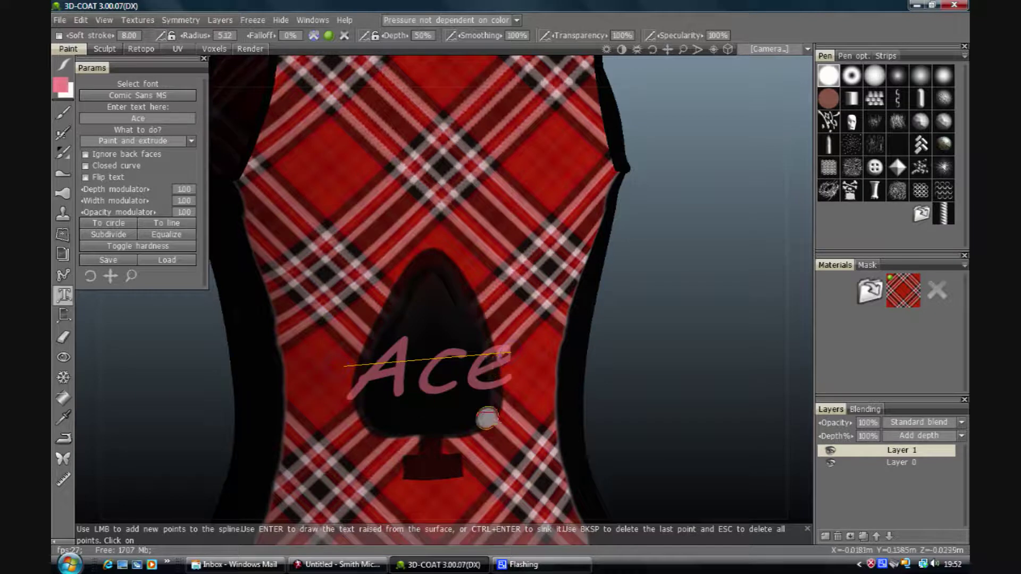
pyautogui.moveTo(510, 353); pyautogui.dragTo(496, 302)
pyautogui.moveTo(344, 366); pyautogui.dragTo(322, 430)
pyautogui.moveTo(497, 301); pyautogui.dragTo(496, 290)
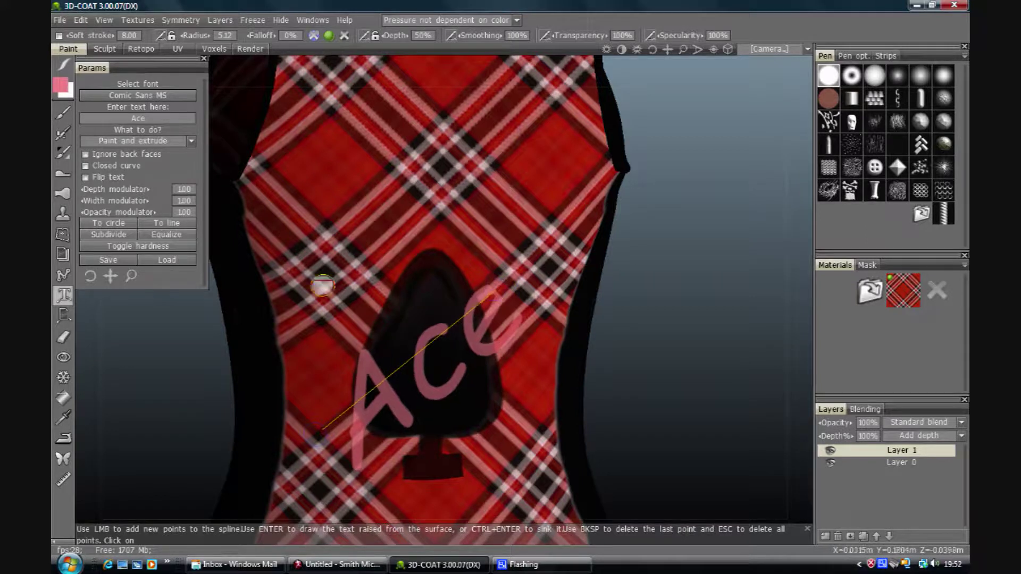
# Change the text colour to a lighter pink with saturation 25% and lightness 99%
pyautogui.click(60, 86)
pyautogui.moveTo(418, 307); pyautogui.dragTo(398, 301)
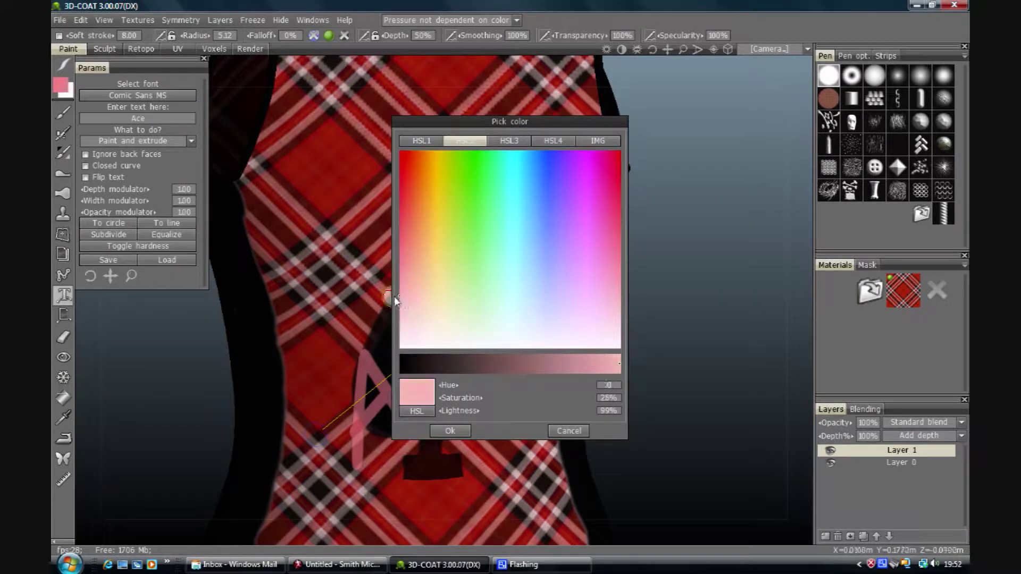
pyautogui.click(449, 429)
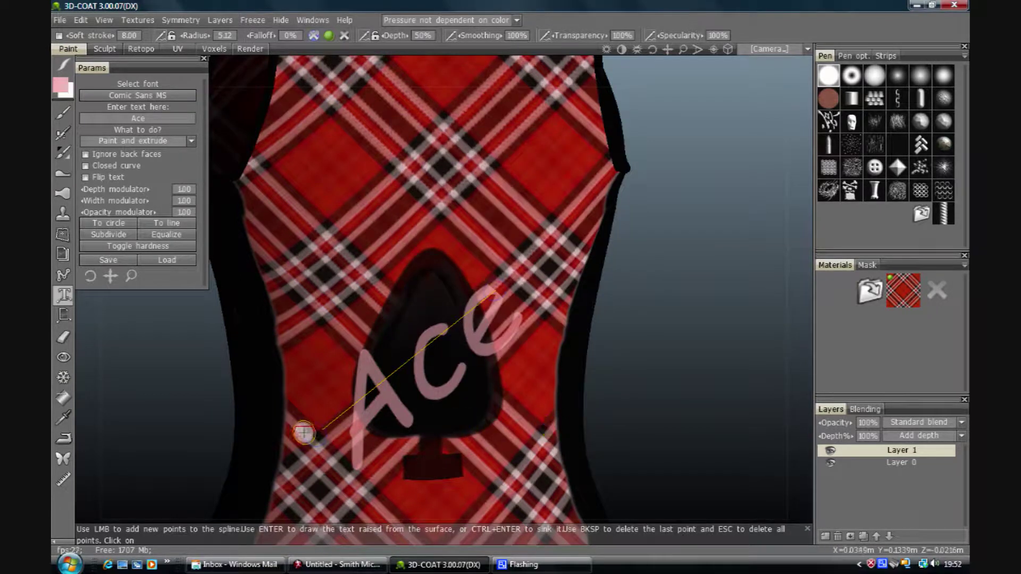
# Raise the lower end of the text line slightly and paint the raised "Ace" text over the spade
pyautogui.moveTo(322, 428); pyautogui.dragTo(324, 410)
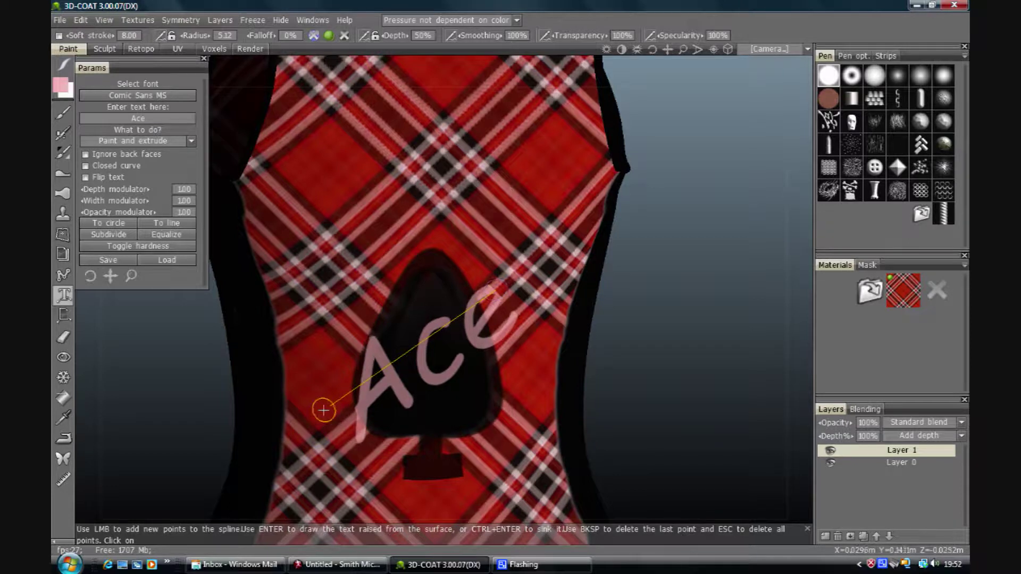
pyautogui.click(493, 291)
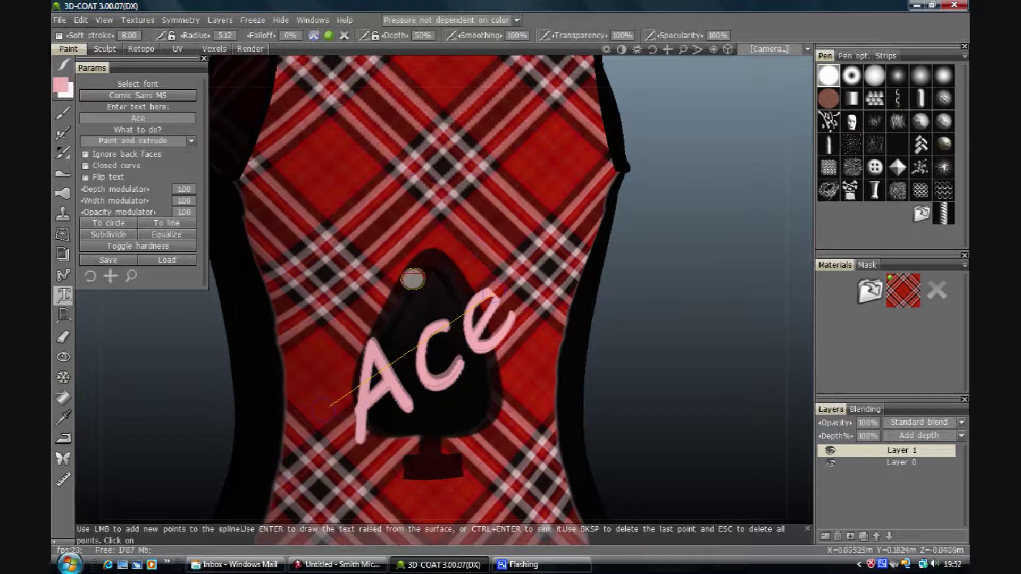
pyautogui.press('Return')
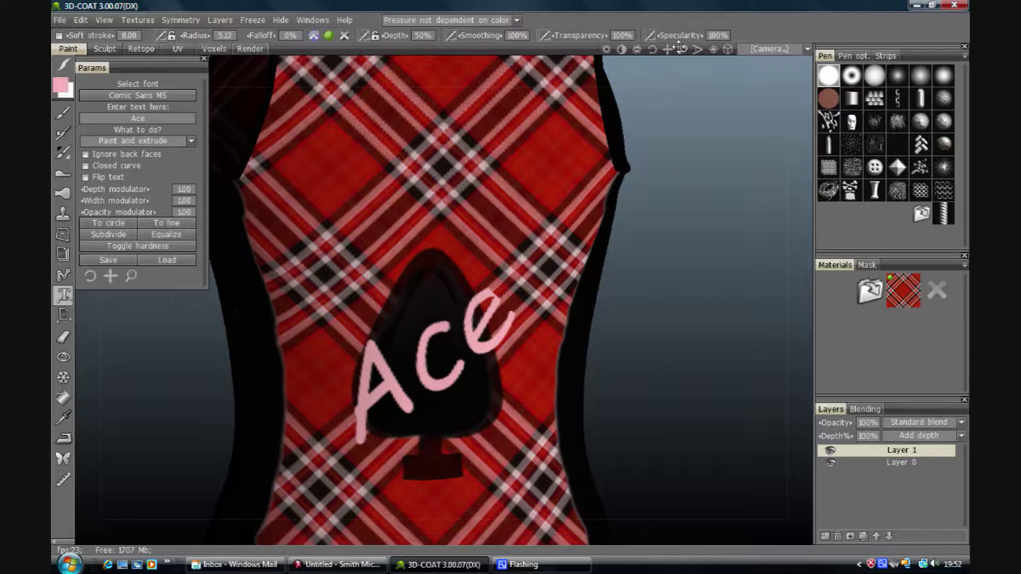
pyautogui.moveTo(682, 49); pyautogui.dragTo(575, 117)
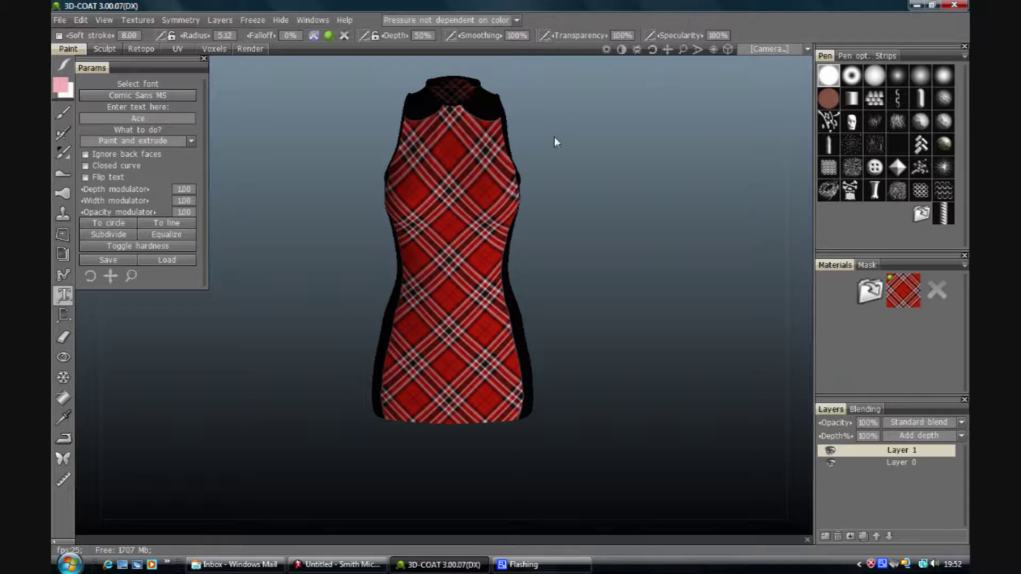
pyautogui.click(64, 113)
pyautogui.click(66, 133)
pyautogui.click(66, 153)
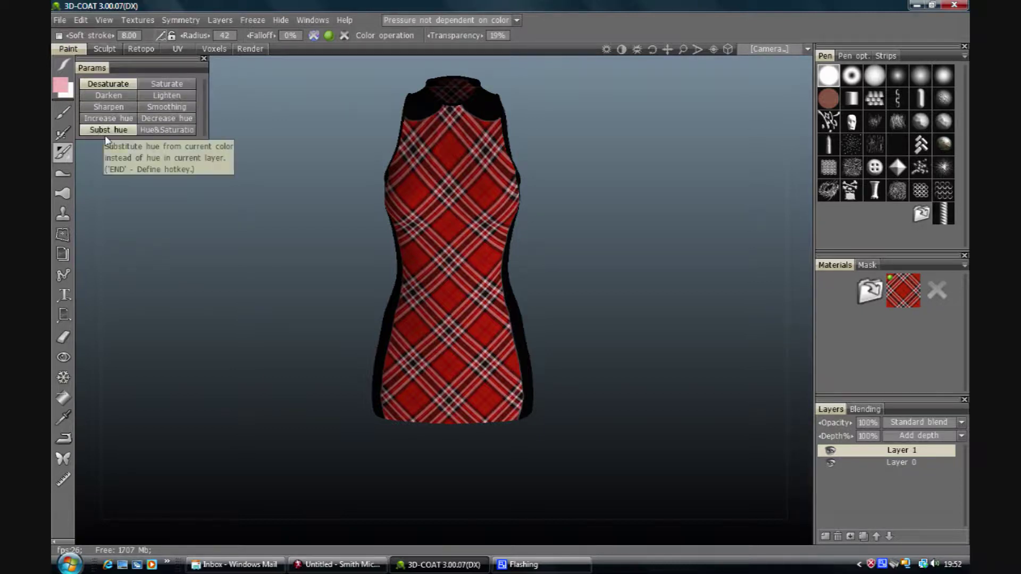
pyautogui.click(66, 174)
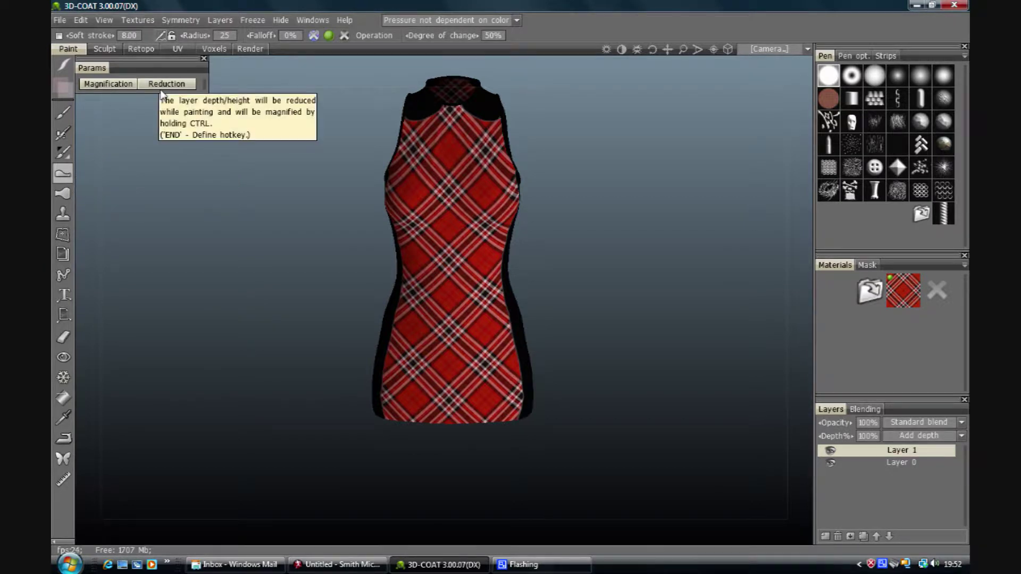
# Try a Collapse stroke with the Smudge tool diagonally across the plaid on the dress's chest and undo it
pyautogui.click(64, 193)
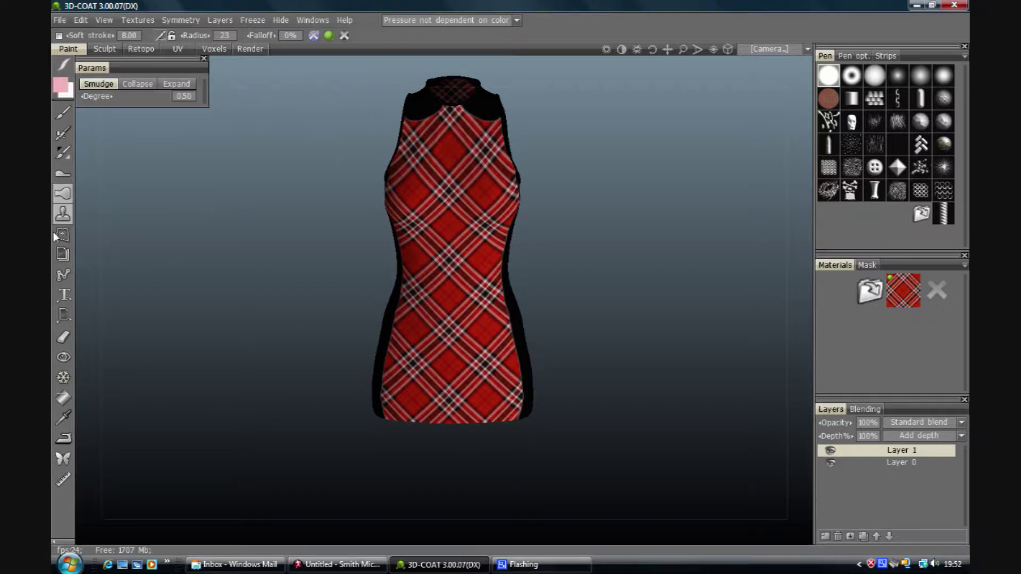
pyautogui.click(139, 84)
pyautogui.moveTo(448, 191); pyautogui.dragTo(483, 221)
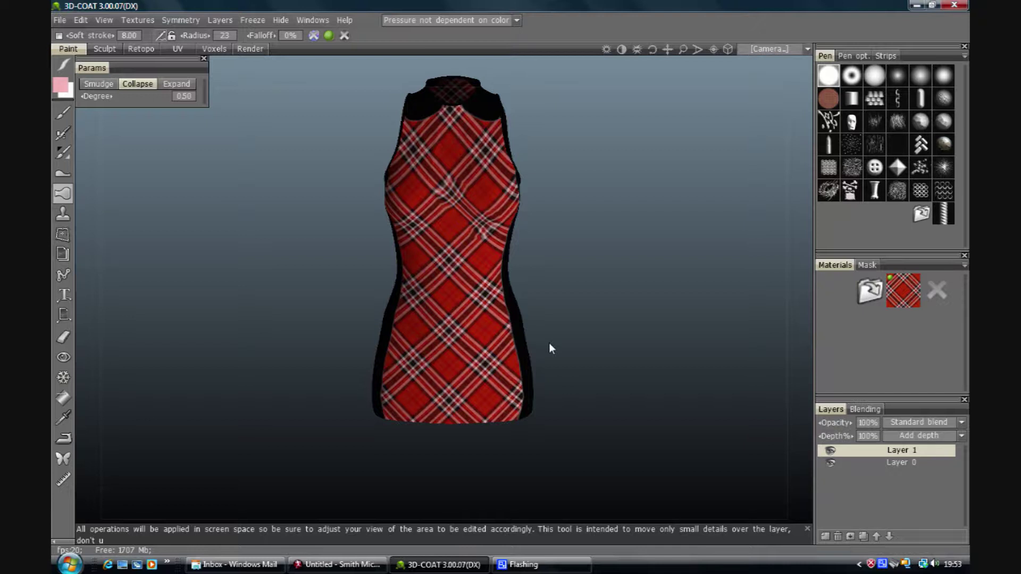
pyautogui.hotkey('ctrl', 'z')
pyautogui.hotkey('ctrl', 'z')
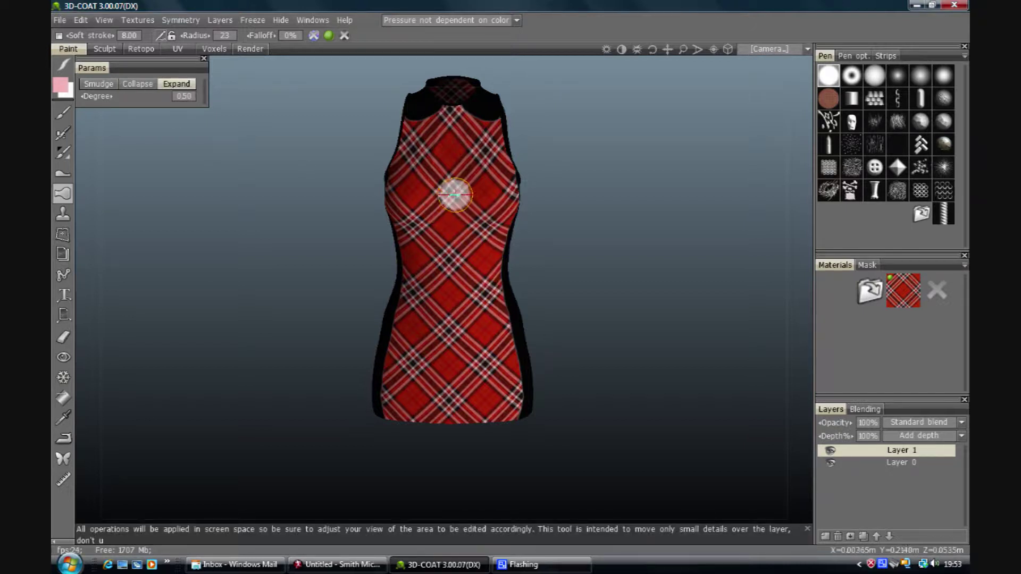
# Try an Expand stroke across the chest's plaid and a Collapse stroke along the plaid's side edge below the armhole
pyautogui.moveTo(455, 195); pyautogui.dragTo(481, 226)
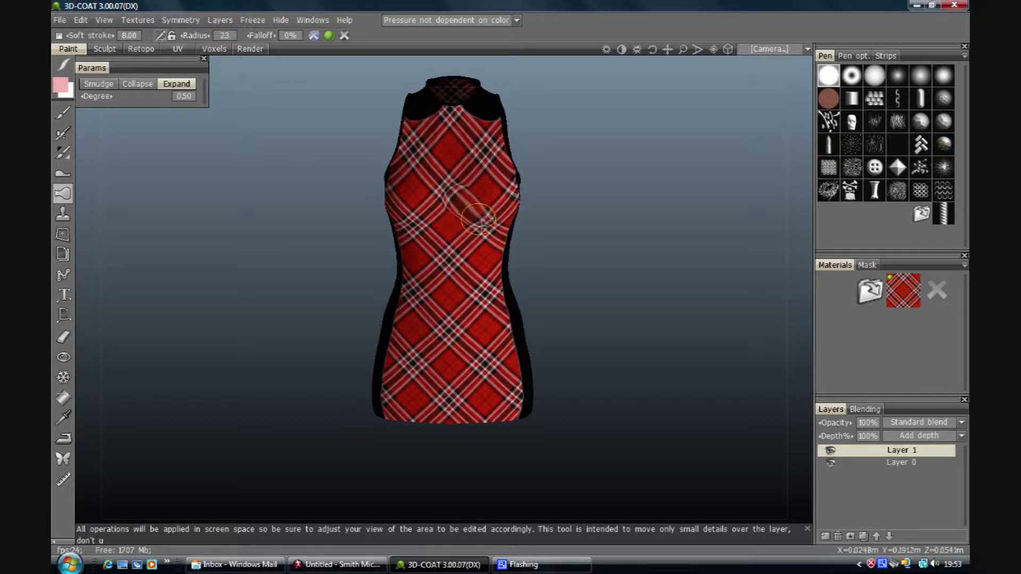
pyautogui.moveTo(653, 49)
pyautogui.mouseDown()
pyautogui.moveTo(666, 49)
pyautogui.moveTo(642, 66)
pyautogui.mouseUp()
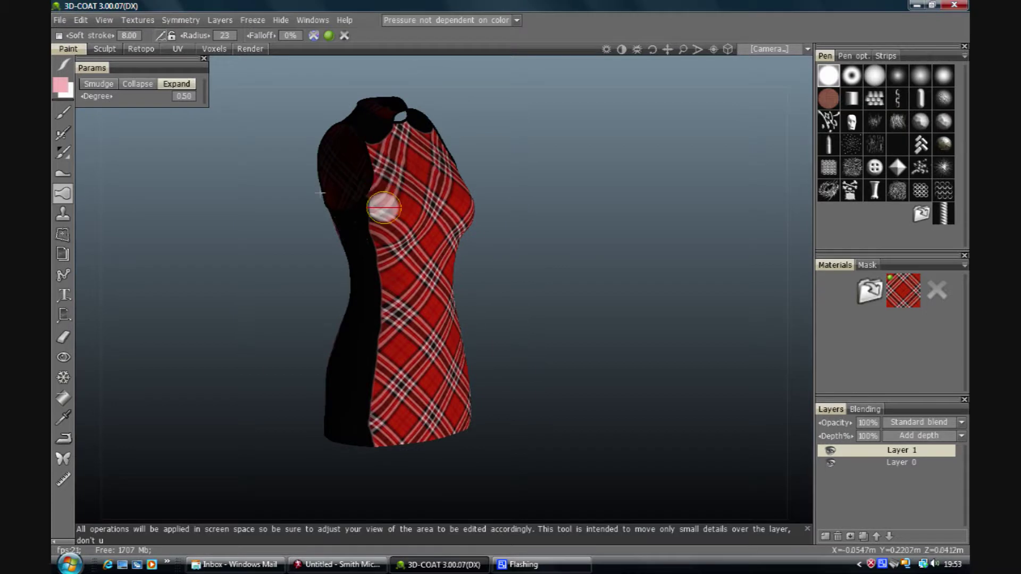
pyautogui.click(137, 85)
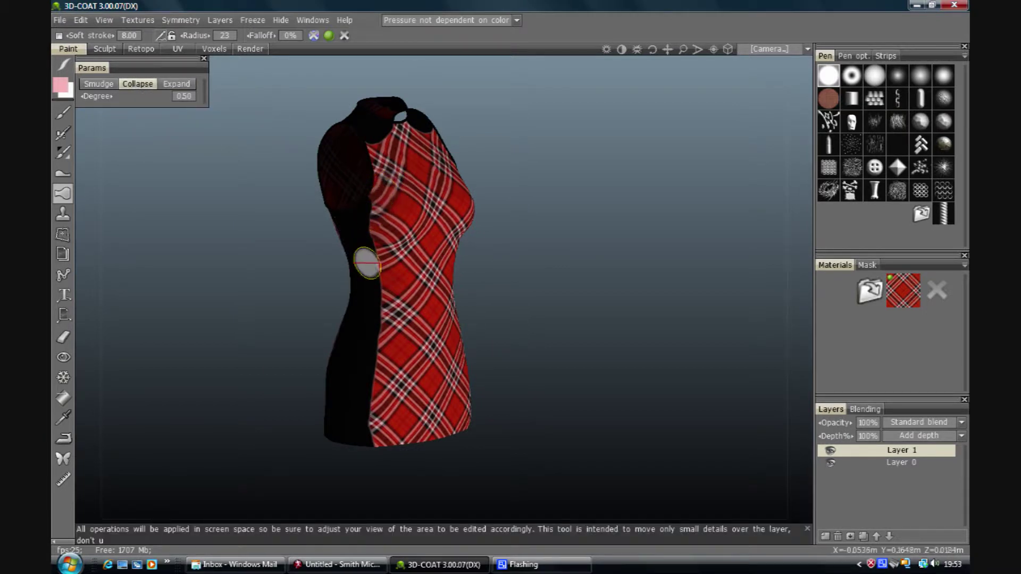
pyautogui.moveTo(380, 207)
pyautogui.mouseDown()
pyautogui.moveTo(371, 274)
pyautogui.moveTo(406, 280)
pyautogui.moveTo(382, 238)
pyautogui.mouseUp()
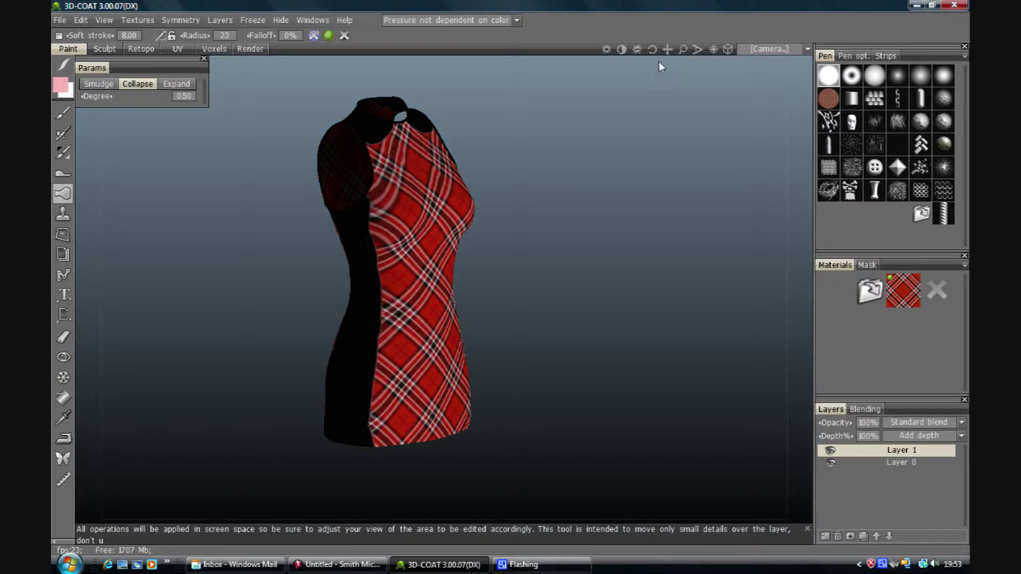
pyautogui.moveTo(653, 49)
pyautogui.mouseDown()
pyautogui.moveTo(641, 50)
pyautogui.moveTo(653, 51)
pyautogui.mouseUp()
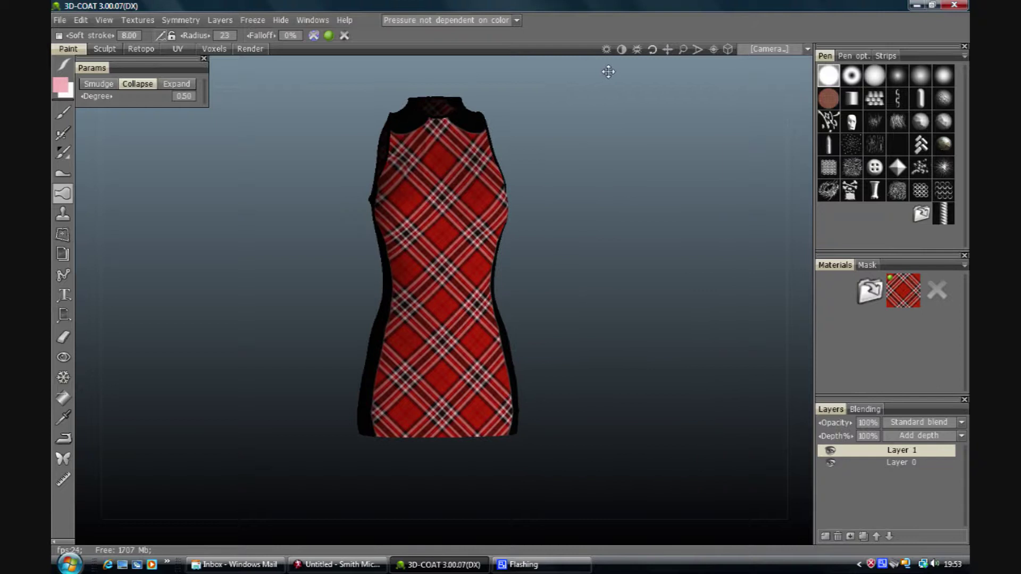
pyautogui.click(69, 218)
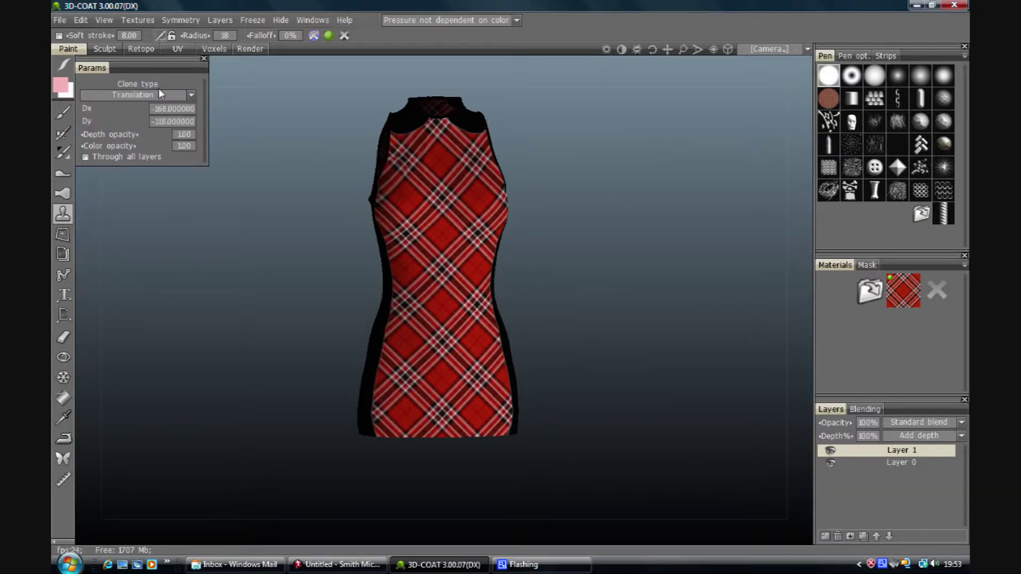
pyautogui.click(125, 97)
pyautogui.click(139, 92)
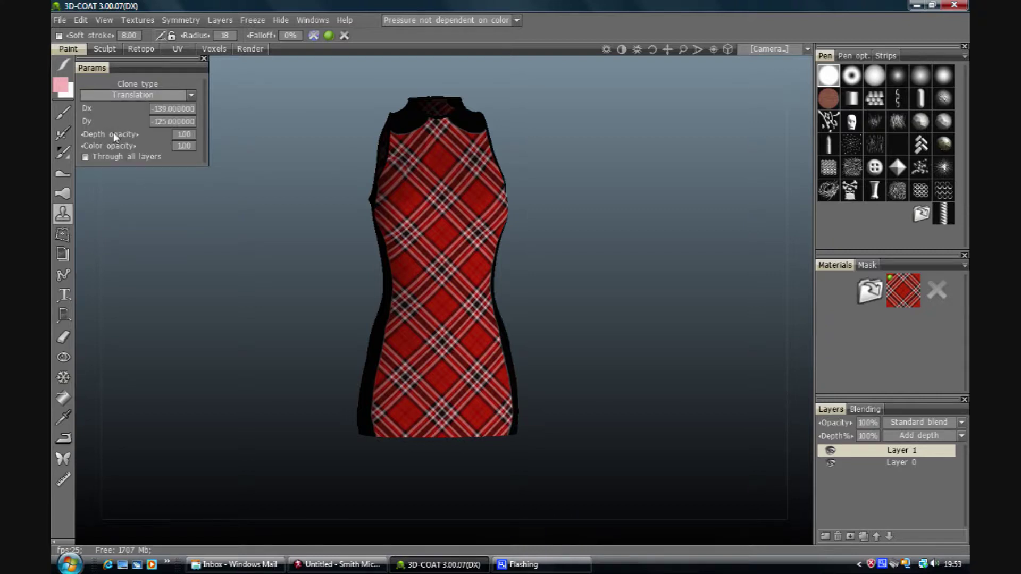
pyautogui.click(65, 238)
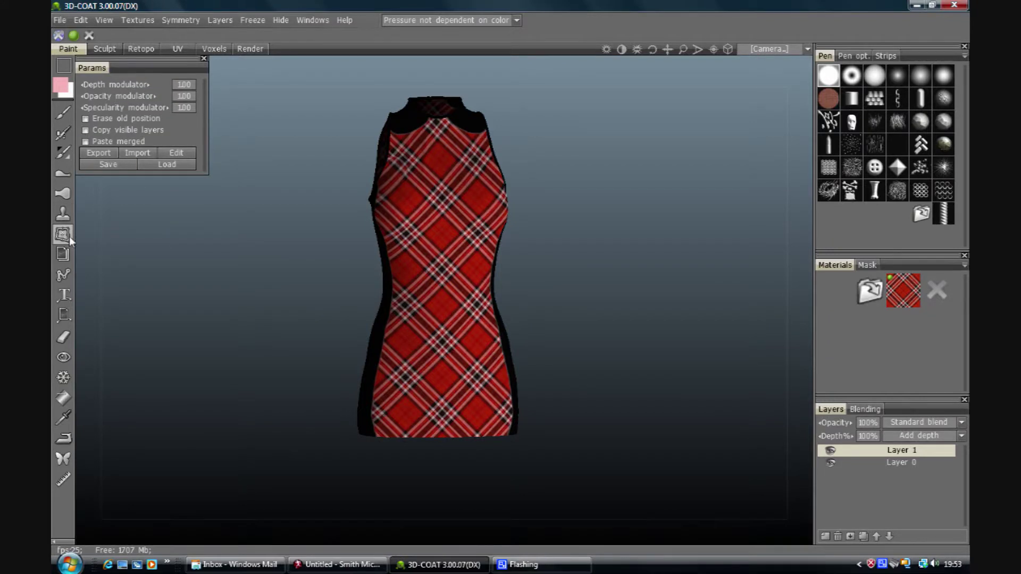
# Try copying a rectangular patch of plaid from below the dress's waist onto its chest with the transform/copy tool and undo it
pyautogui.moveTo(433, 296); pyautogui.dragTo(468, 358)
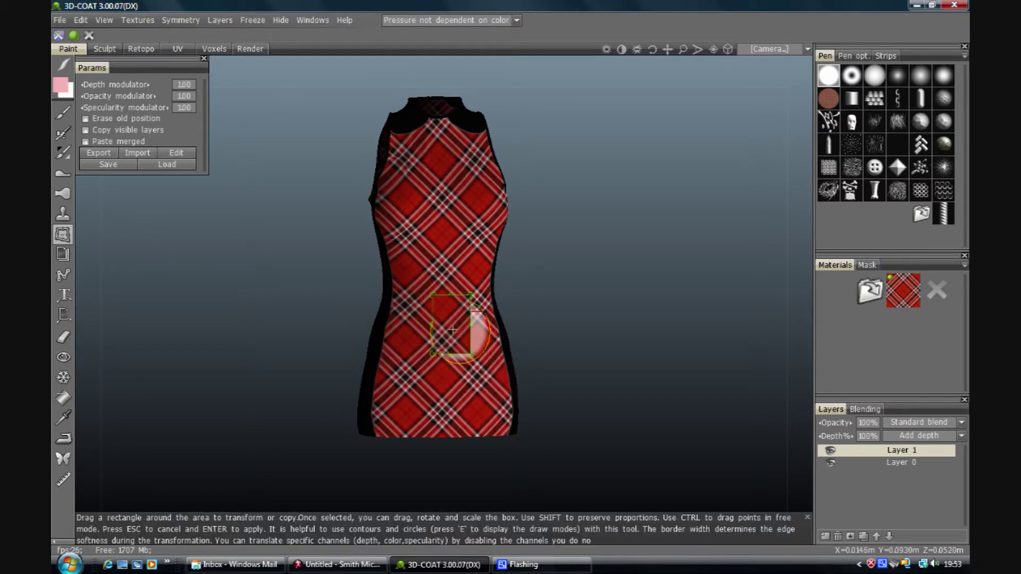
pyautogui.moveTo(450, 313); pyautogui.dragTo(429, 196)
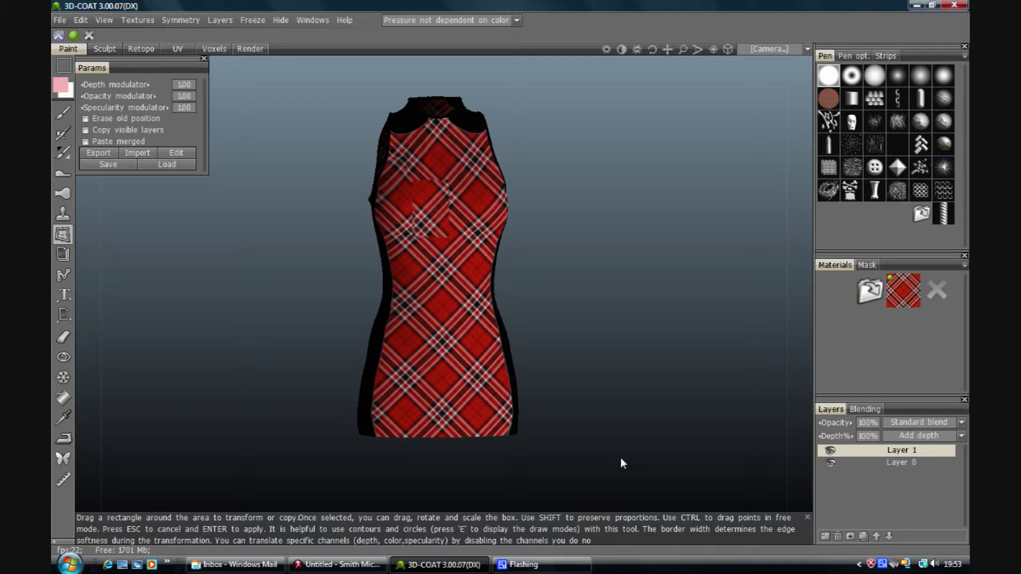
pyautogui.hotkey('ctrl', 'z')
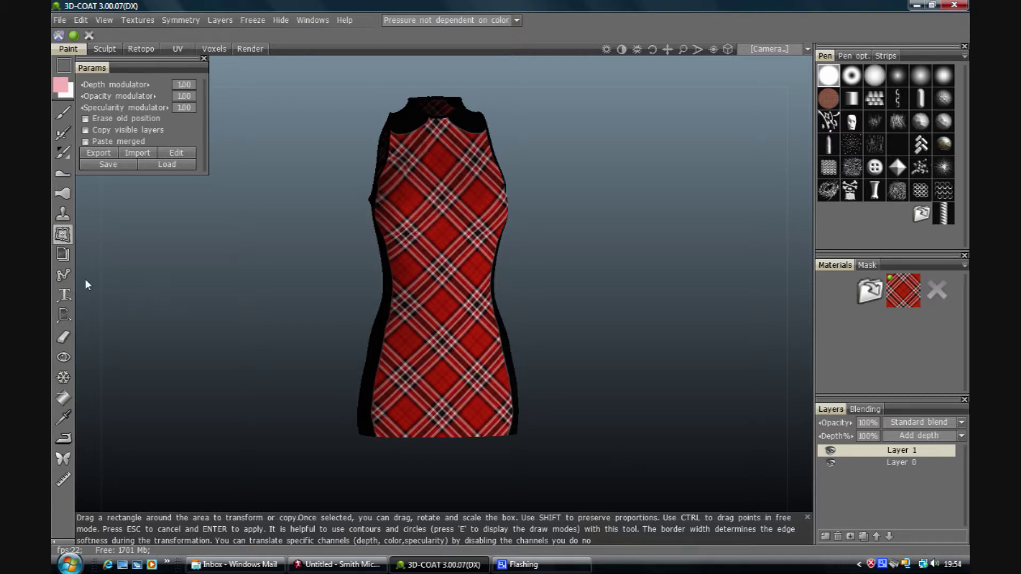
# Review the settings of the copy/paste, curve, text and image-along-spline tools, slightly adjusting the brush radius along the way
pyautogui.click(63, 254)
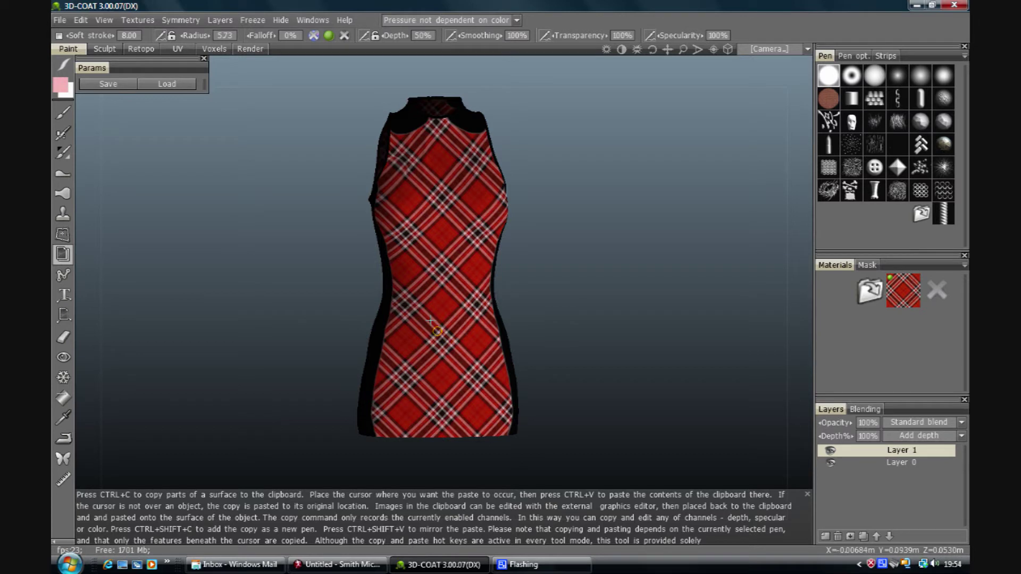
pyautogui.moveTo(464, 295); pyautogui.dragTo(481, 294, button='right')
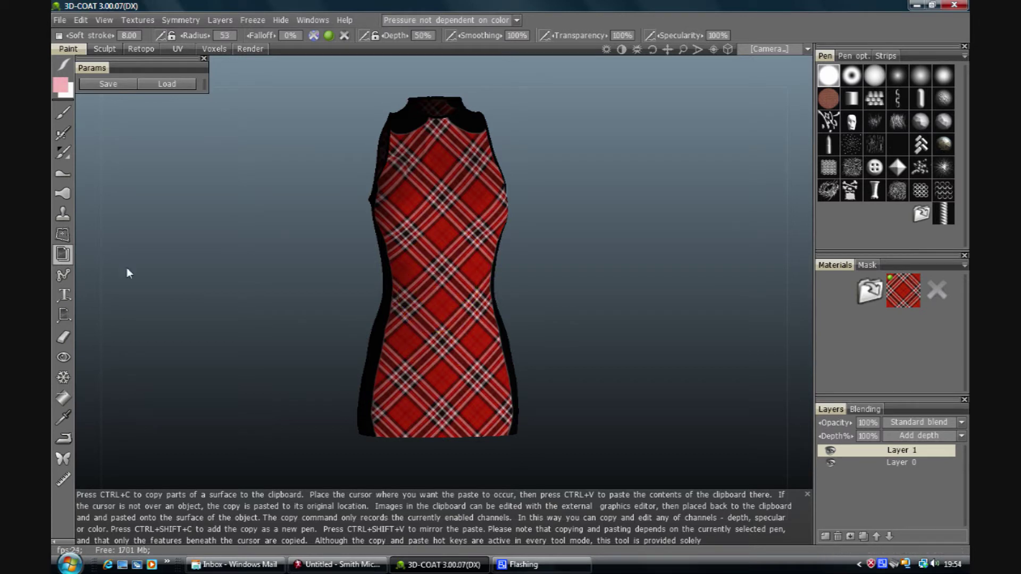
pyautogui.click(65, 274)
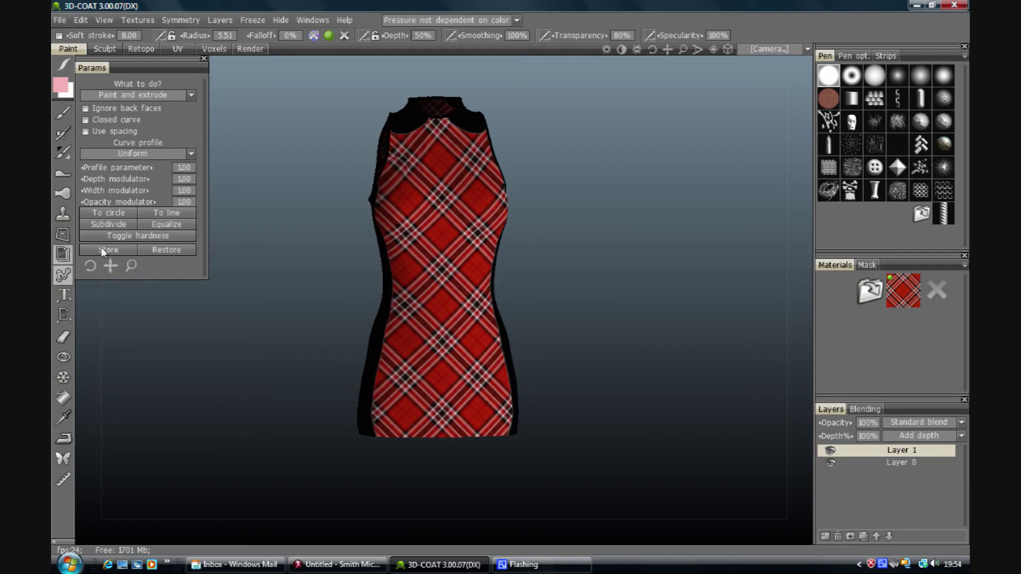
pyautogui.click(64, 294)
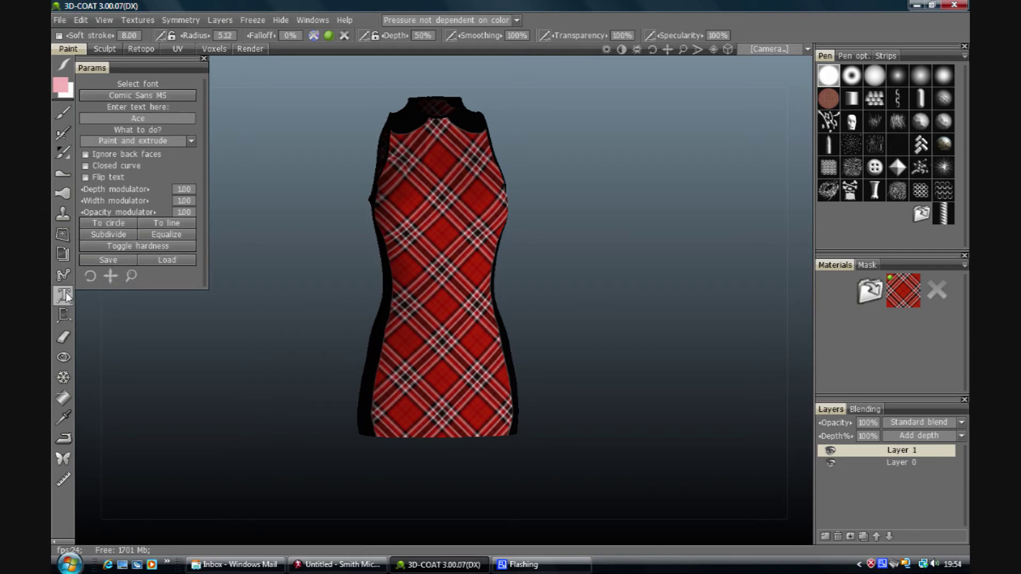
pyautogui.click(68, 317)
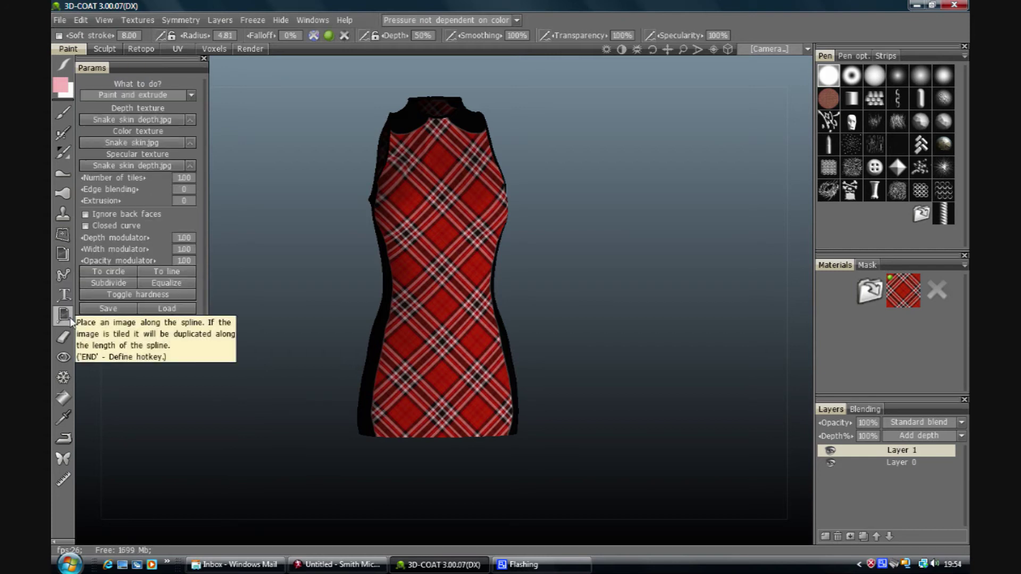